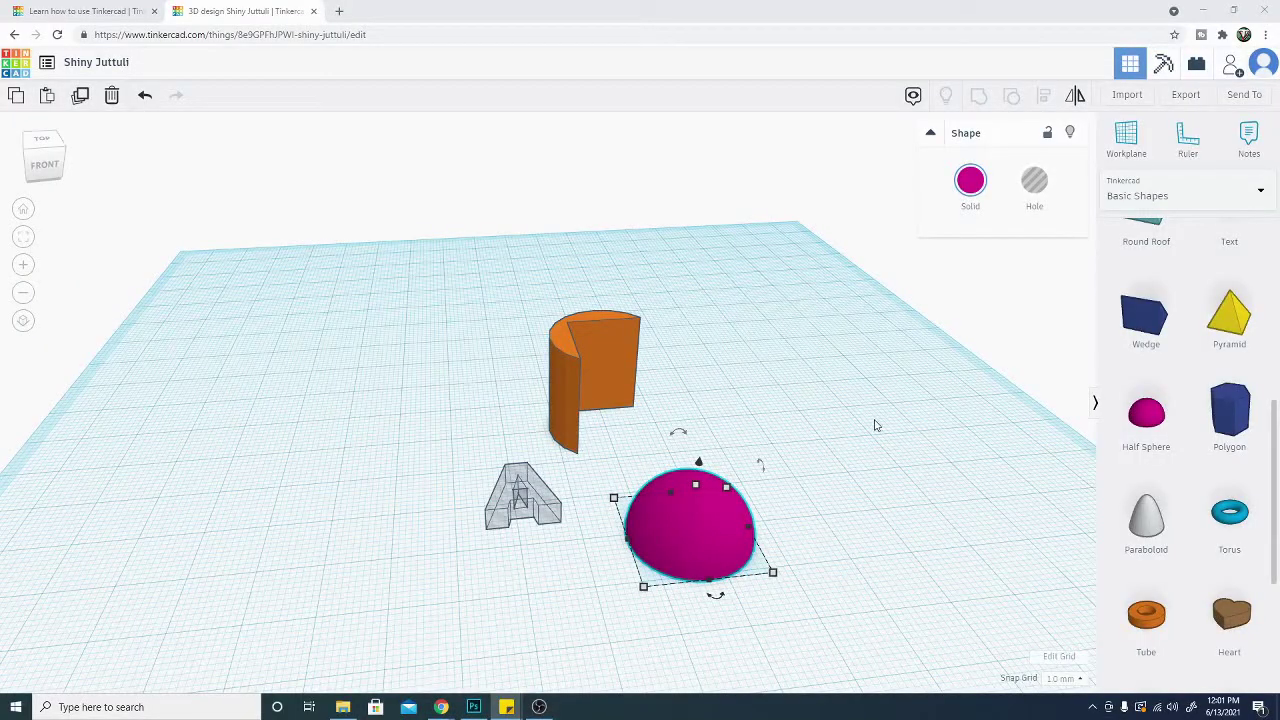
Step: Delete the orange curved shape, then box-select and delete the letter A and half sphere
mouse_move(924, 447)
right_down()
mouse_move(777, 469)
mouse_move(769, 426)
mouse_move(837, 411)
mouse_move(922, 430)
right_up()
click(570, 373)
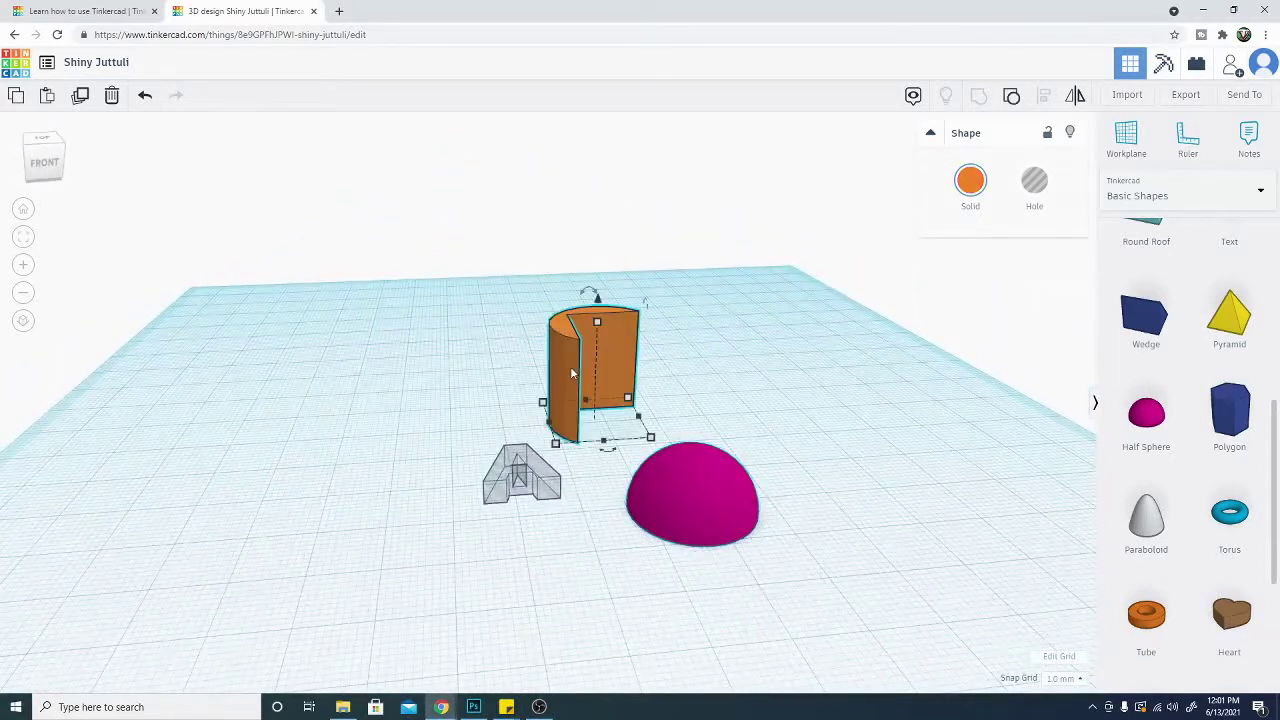
key(Delete)
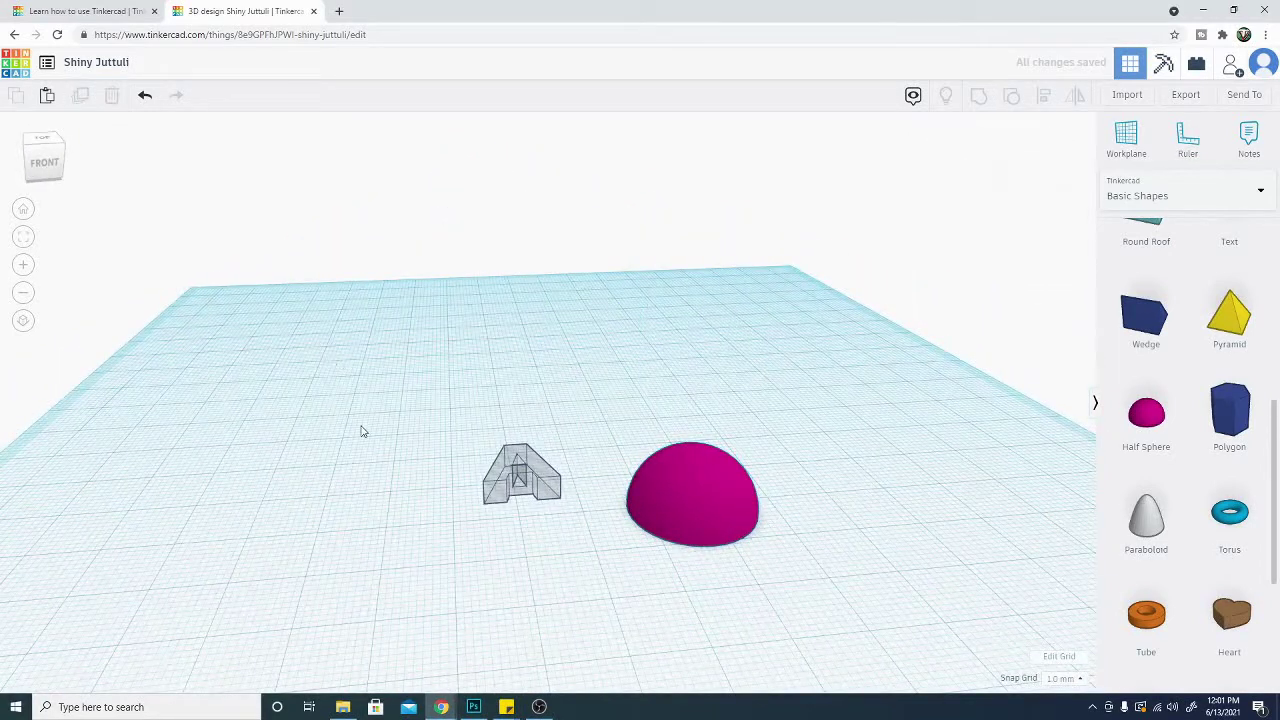
drag(315, 369, 926, 625)
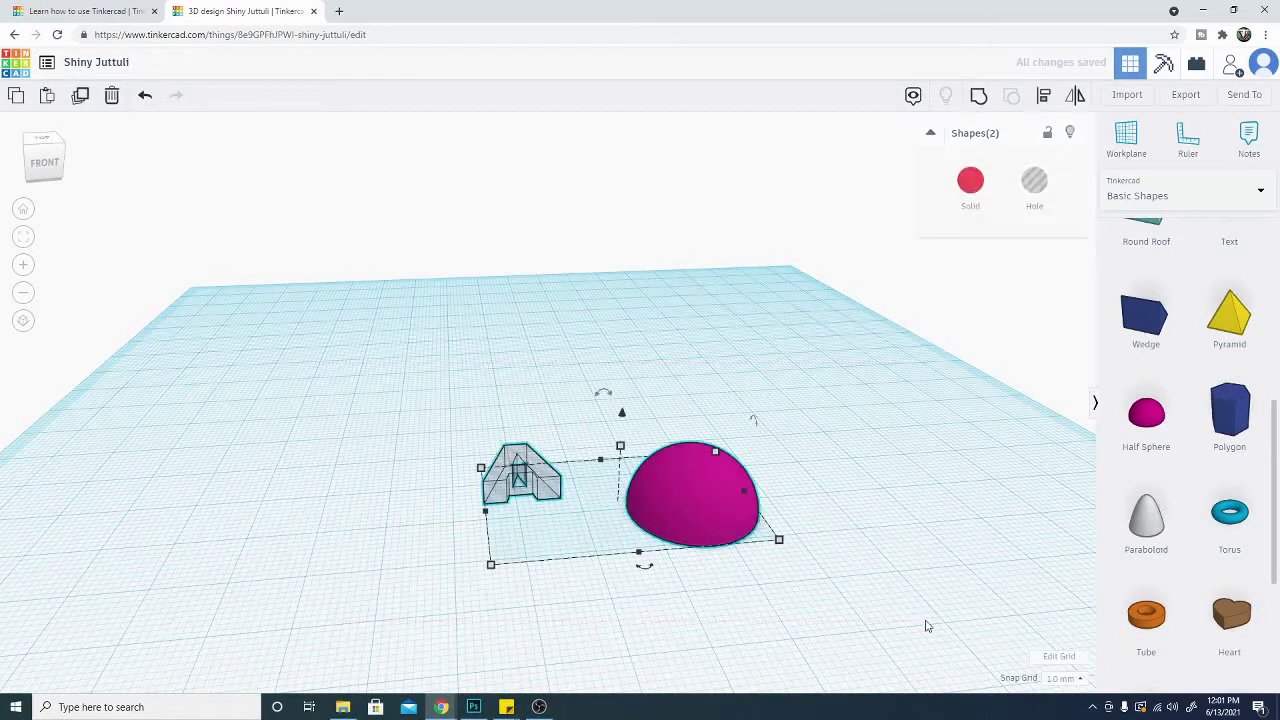
key(Delete)
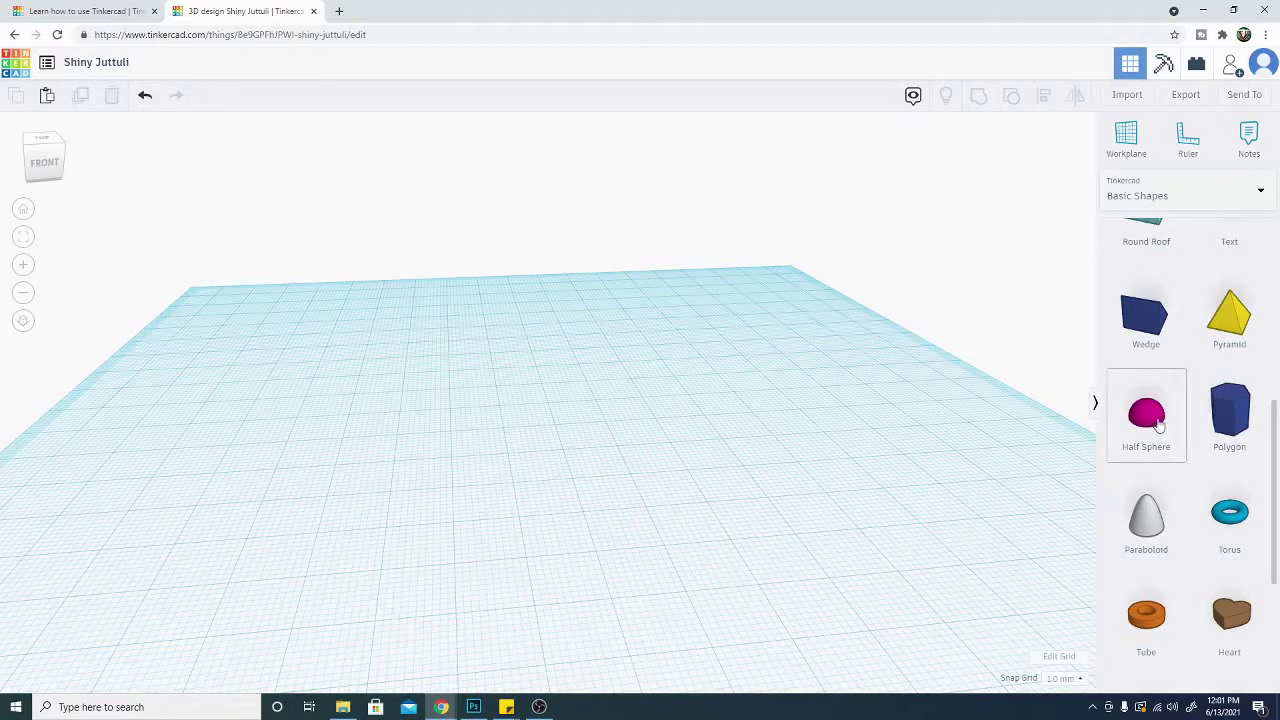
Step: Place a six-sided Polygon prism on the workplane and set its height to 40
drag(1230, 414, 551, 403)
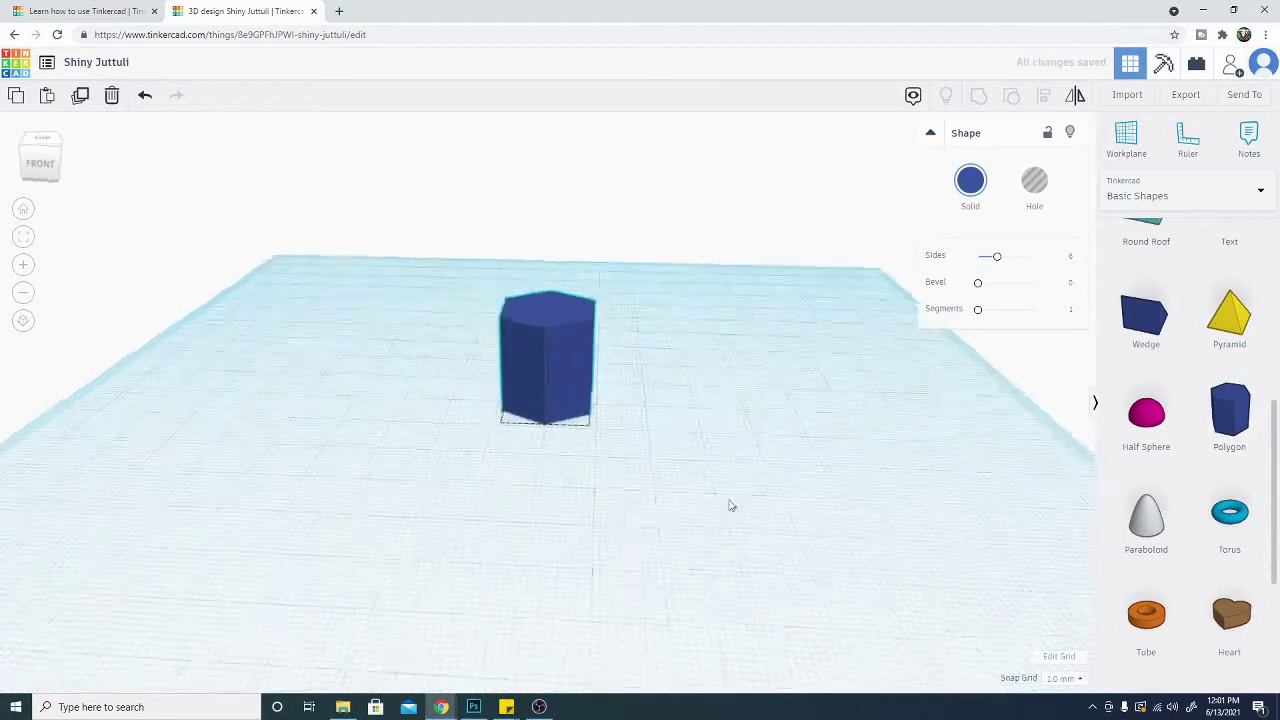
right_drag(730, 505, 669, 514)
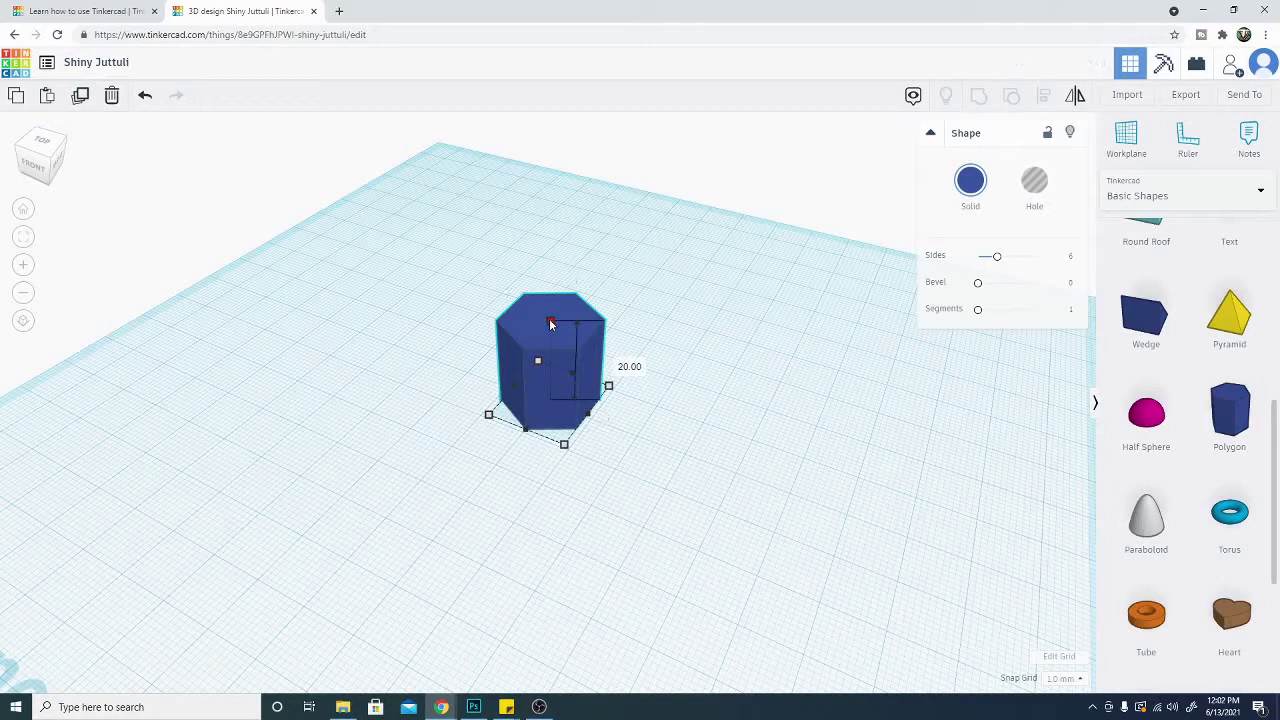
drag(549, 318, 575, 237)
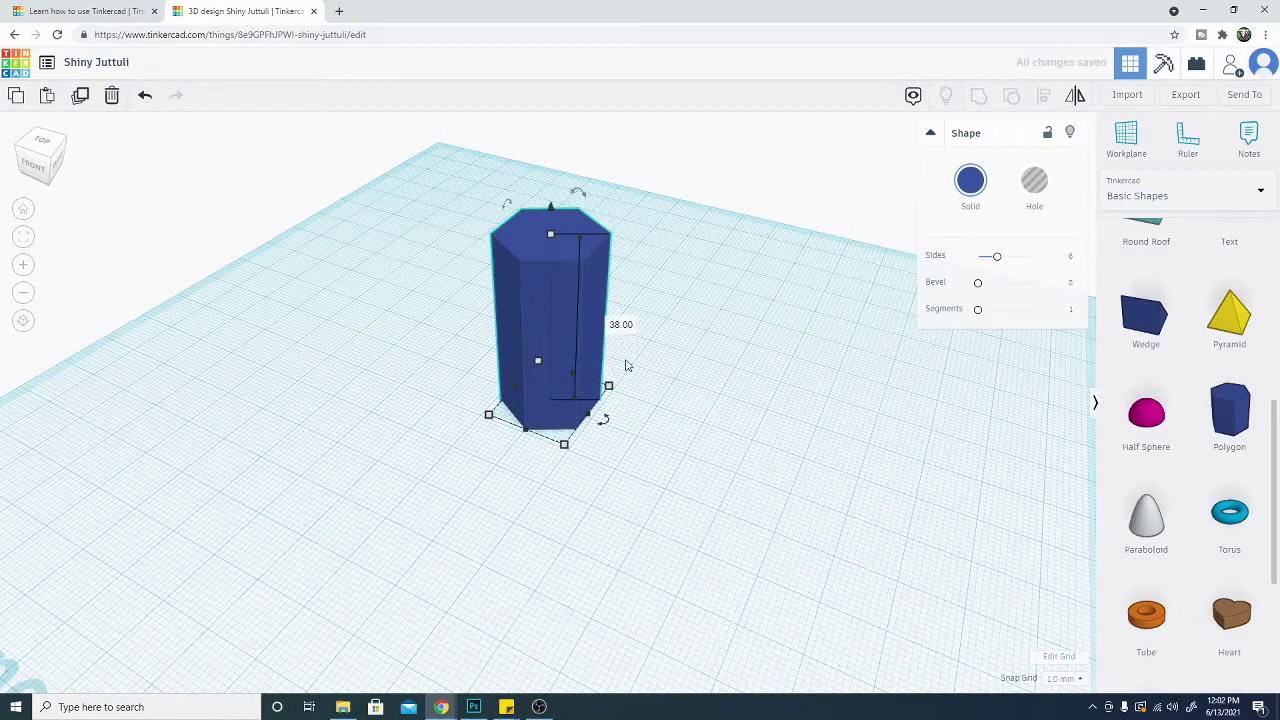
click(621, 326)
text(40)
key(Return)
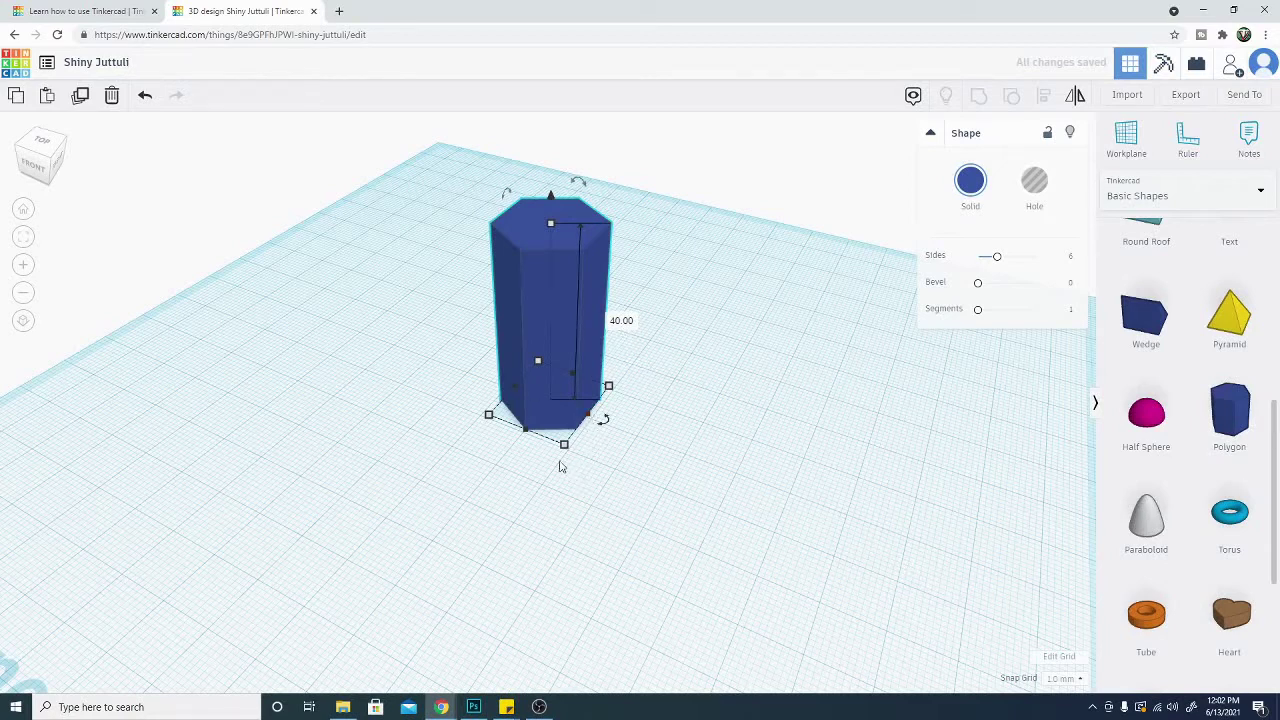
Step: Widen the hexagonal prism to 60.66 by 20.00, undoing the unwanted corner resizes
mouse_move(565, 453)
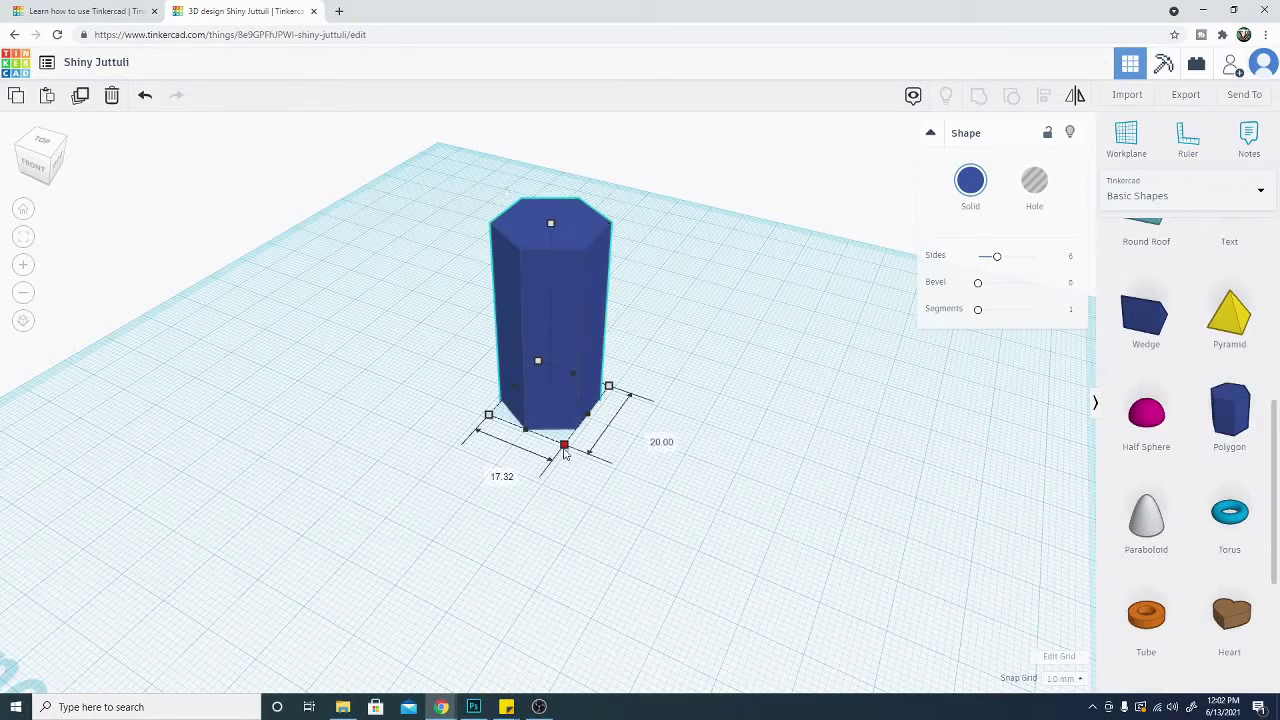
drag(565, 453, 559, 487)
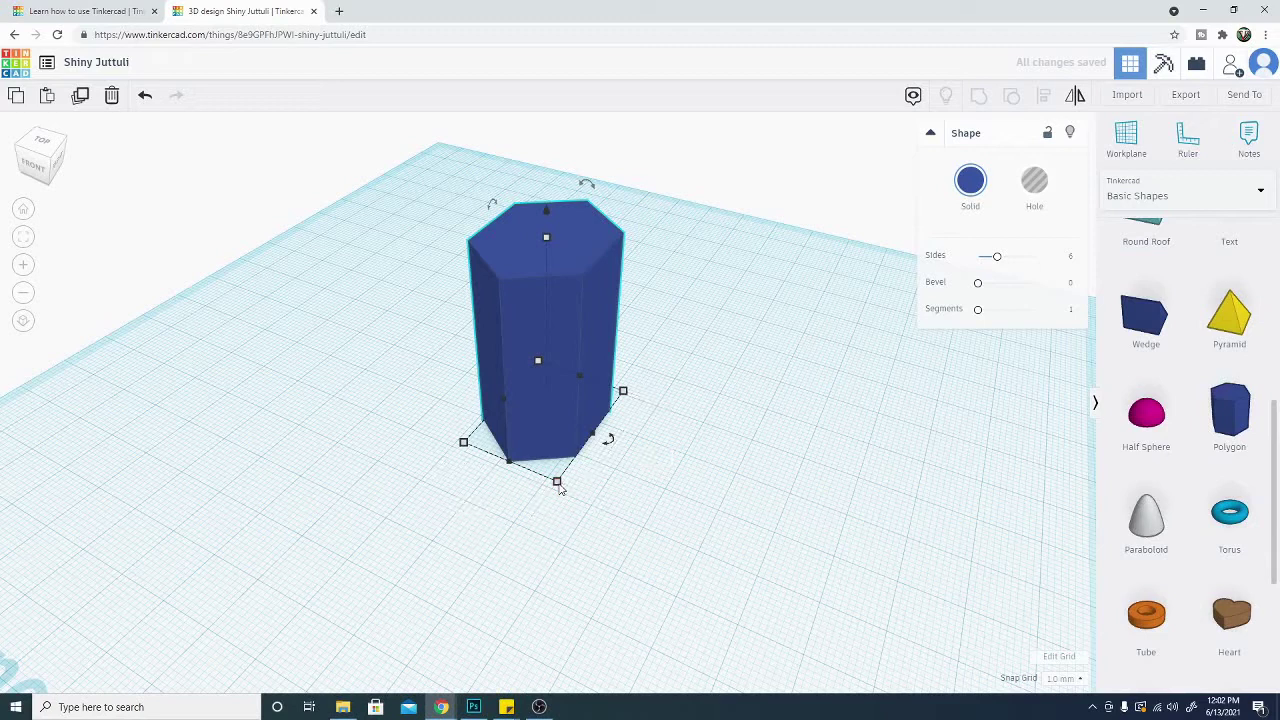
key(ctrl+z)
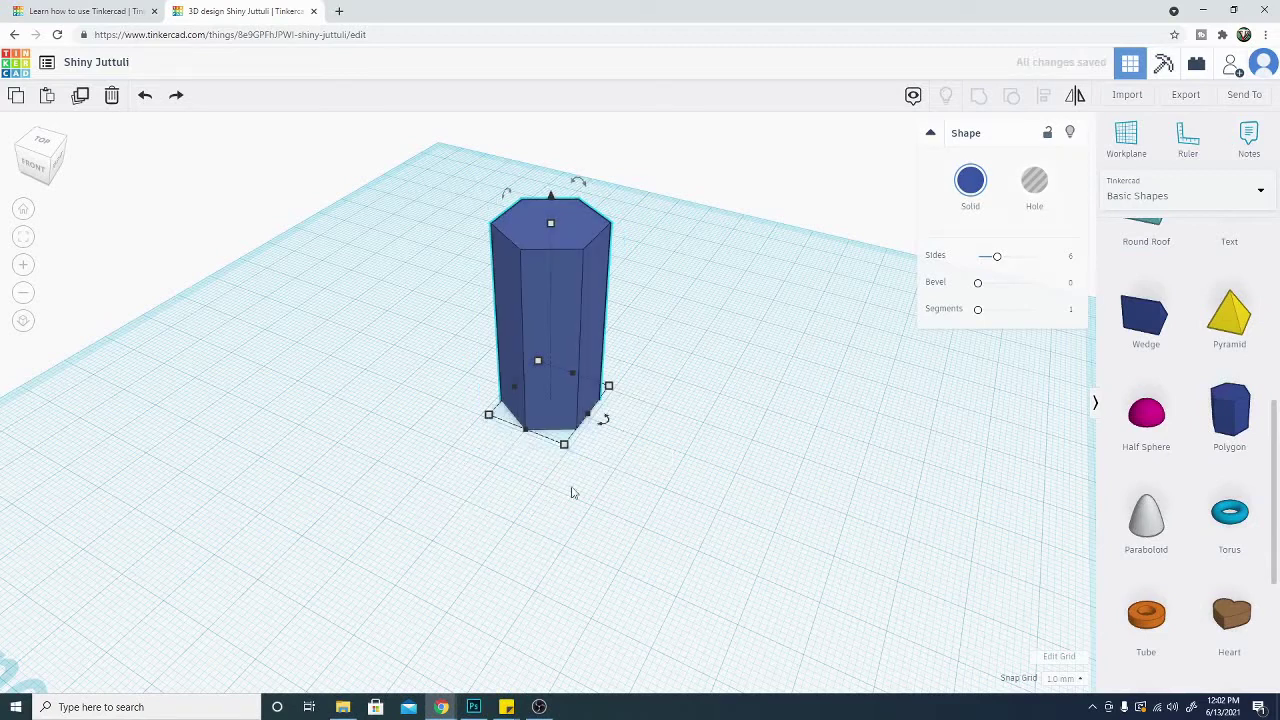
right_drag(787, 403, 703, 457)
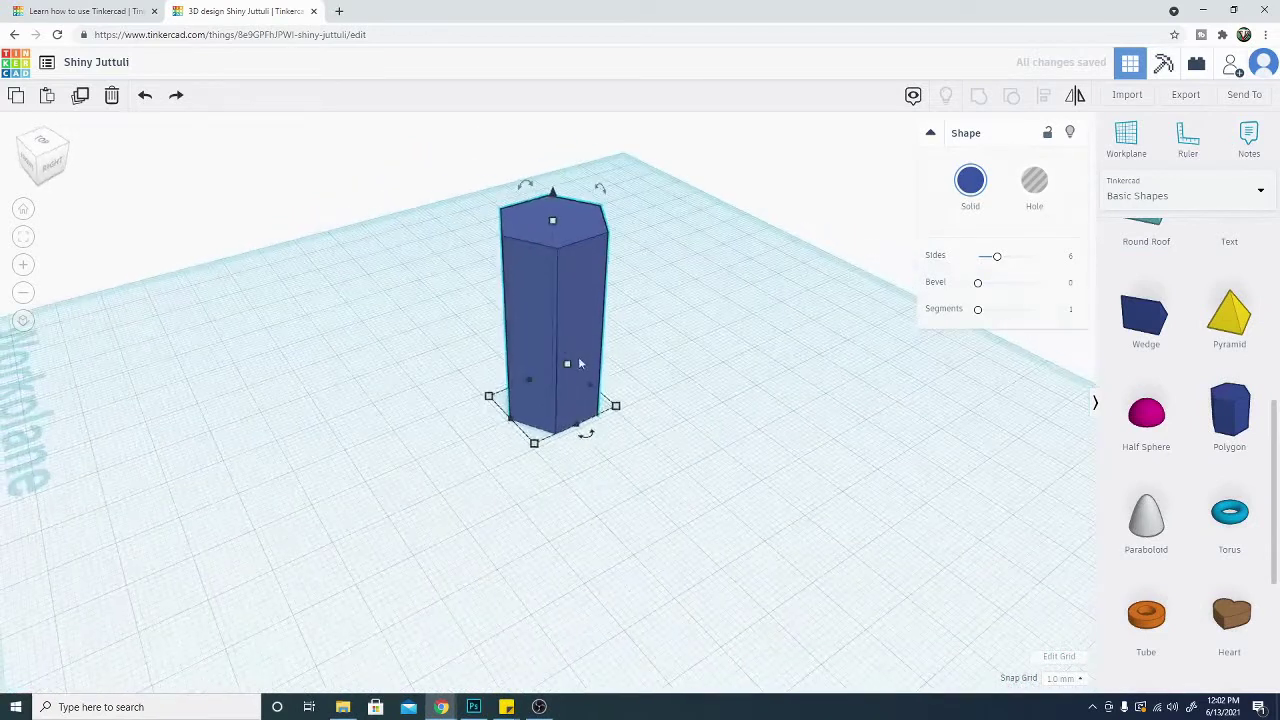
drag(578, 426, 712, 601)
right_drag(337, 508, 620, 530)
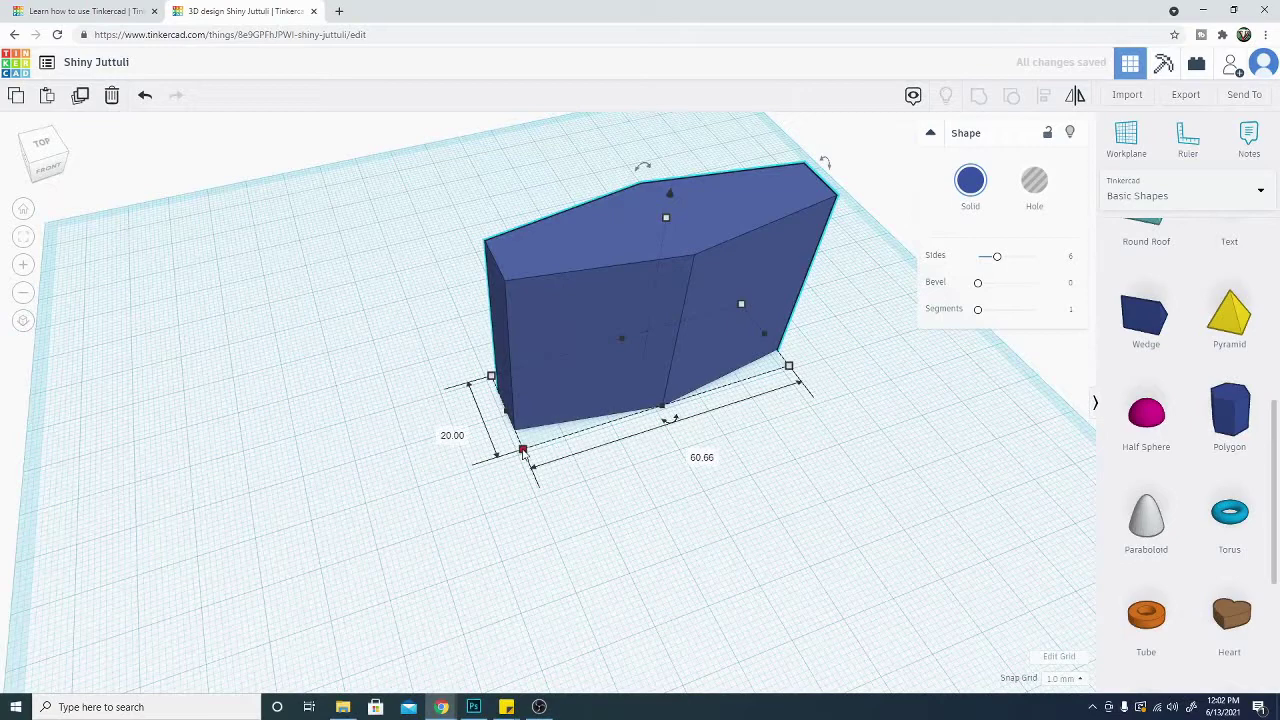
drag(530, 452, 447, 508)
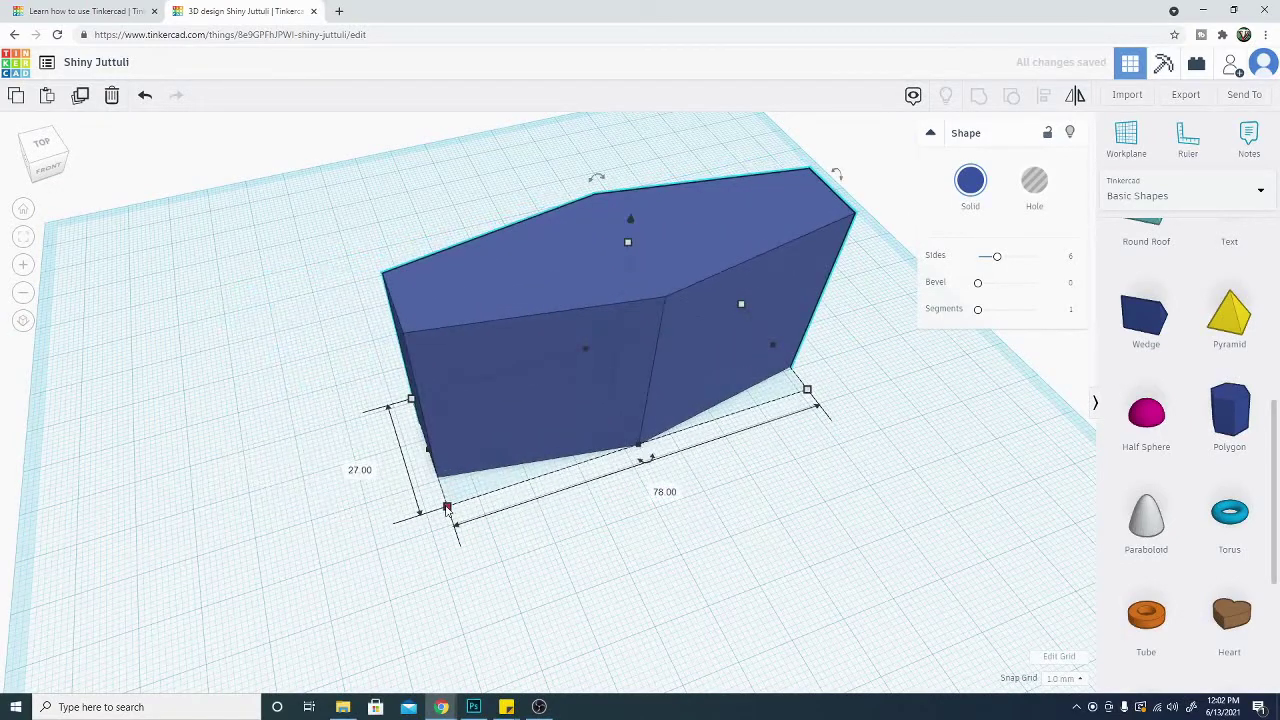
key(ctrl+z)
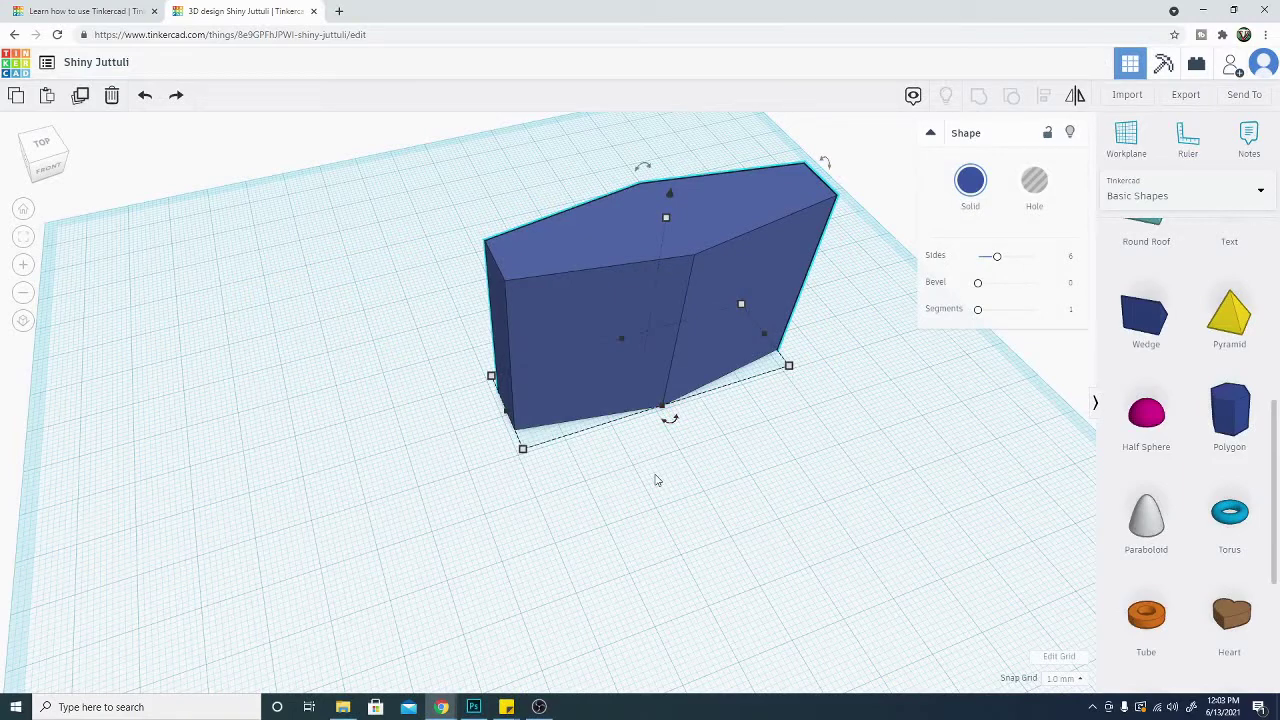
Step: Duplicate the prism, shift the copy forward-left, make it a Hole and group both
key(ctrl+d)
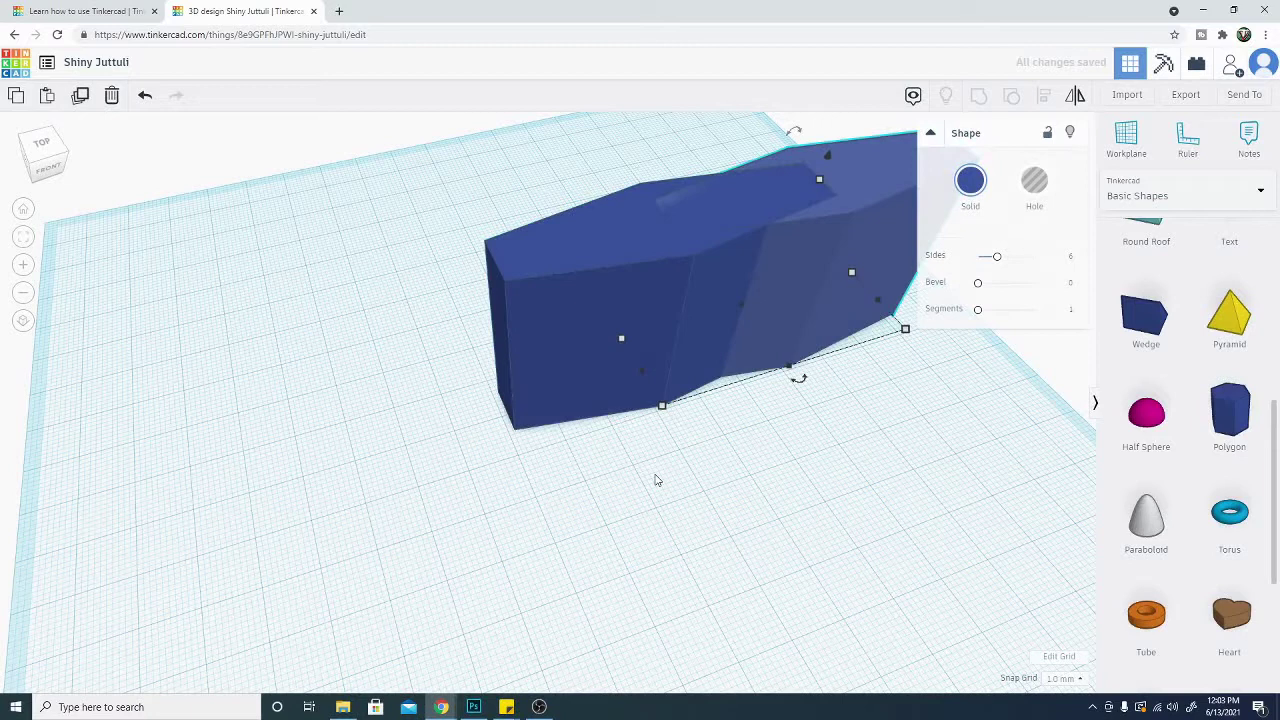
drag(823, 317, 720, 403)
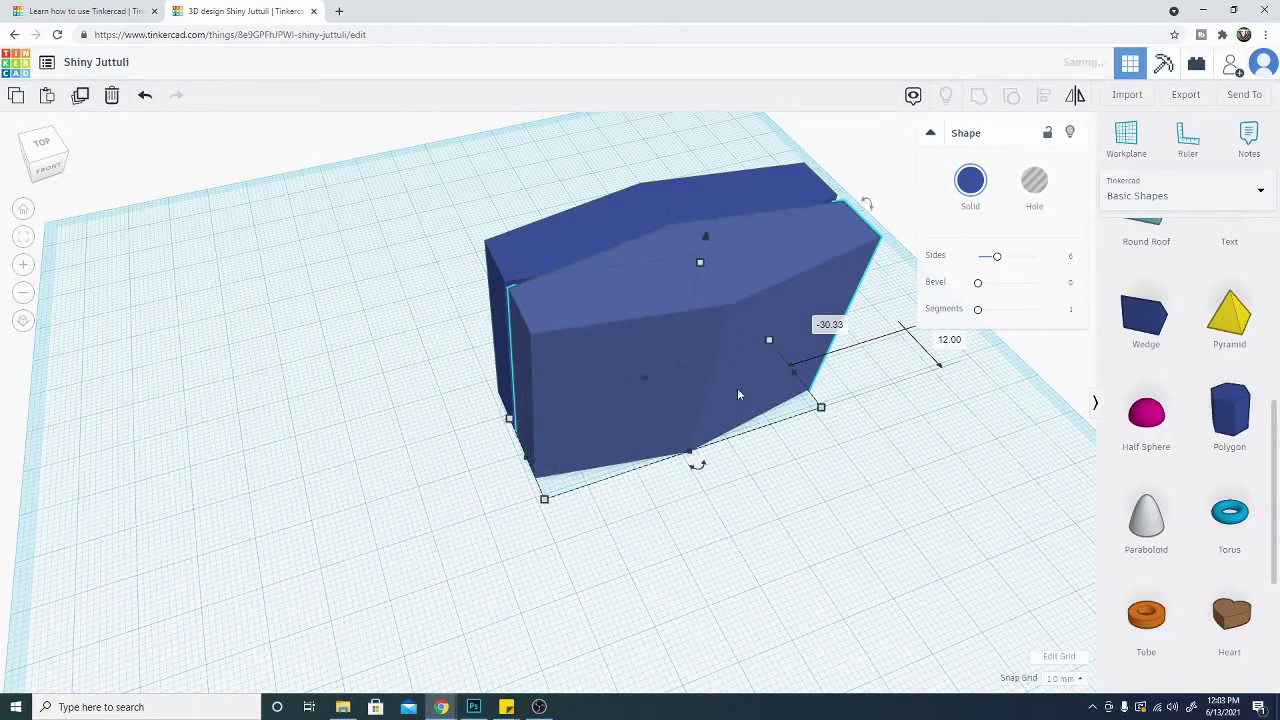
click(1032, 185)
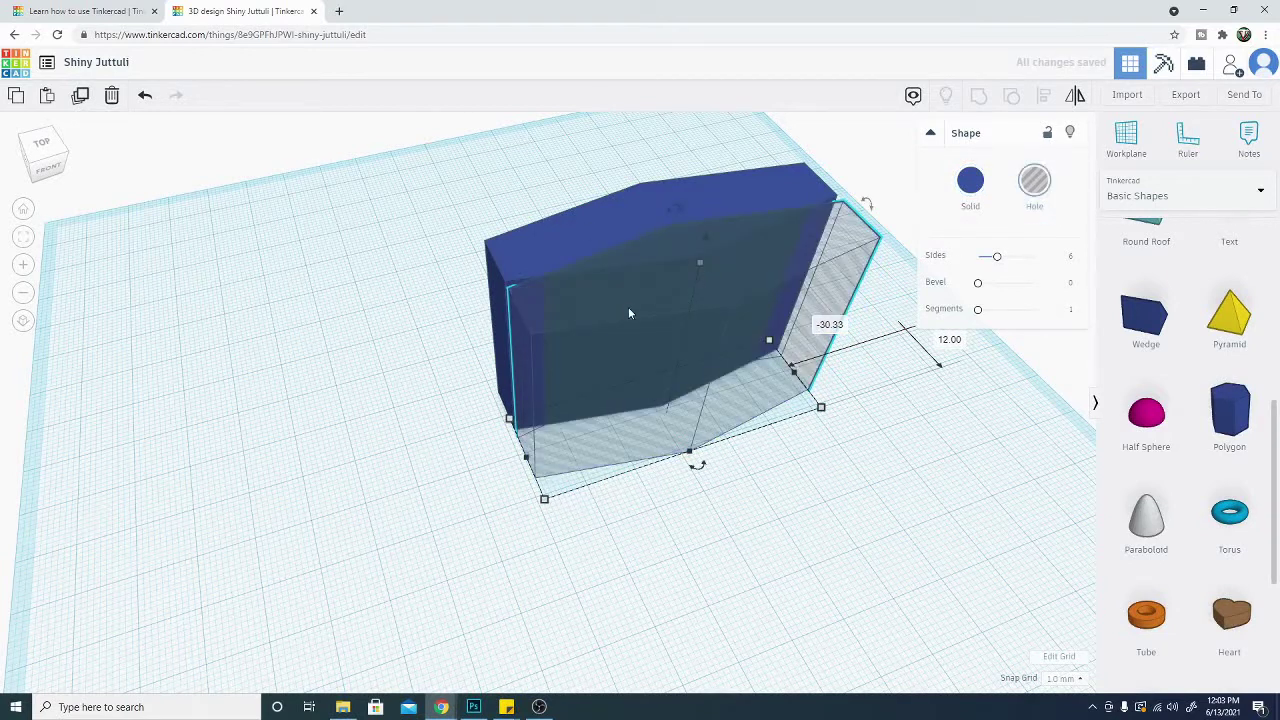
drag(366, 180, 1043, 602)
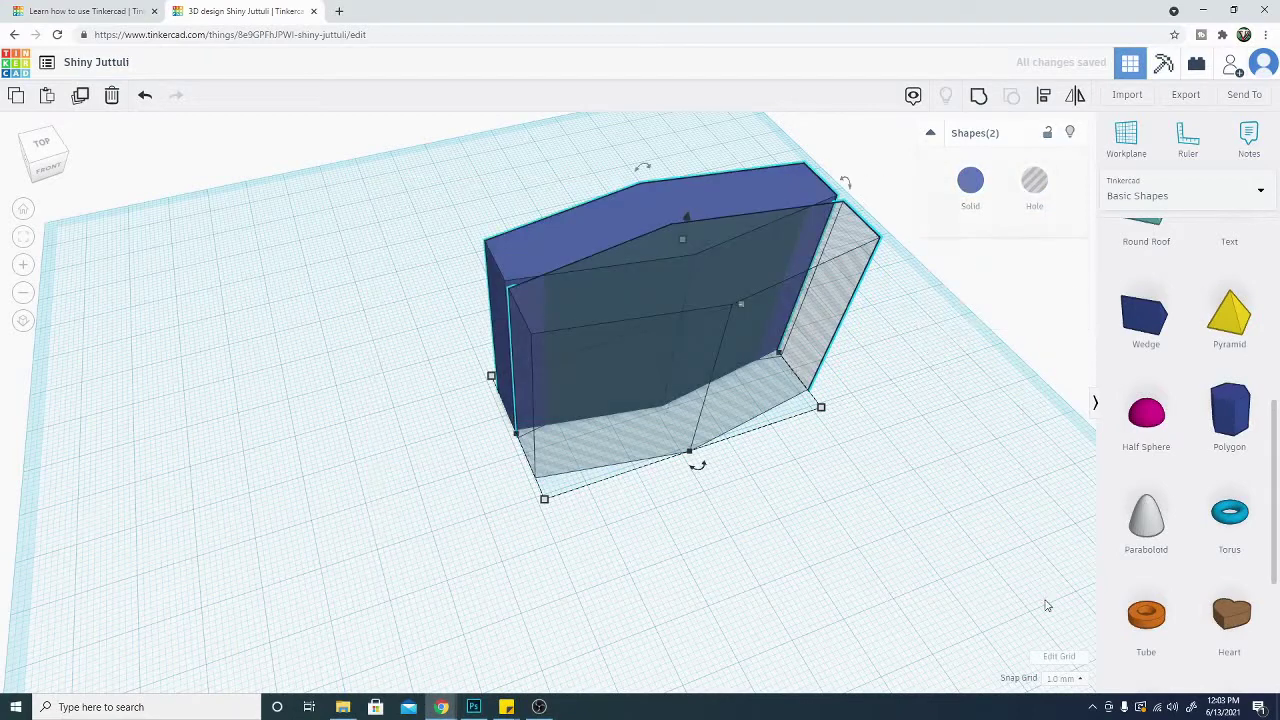
click(979, 96)
right_drag(405, 483, 513, 492)
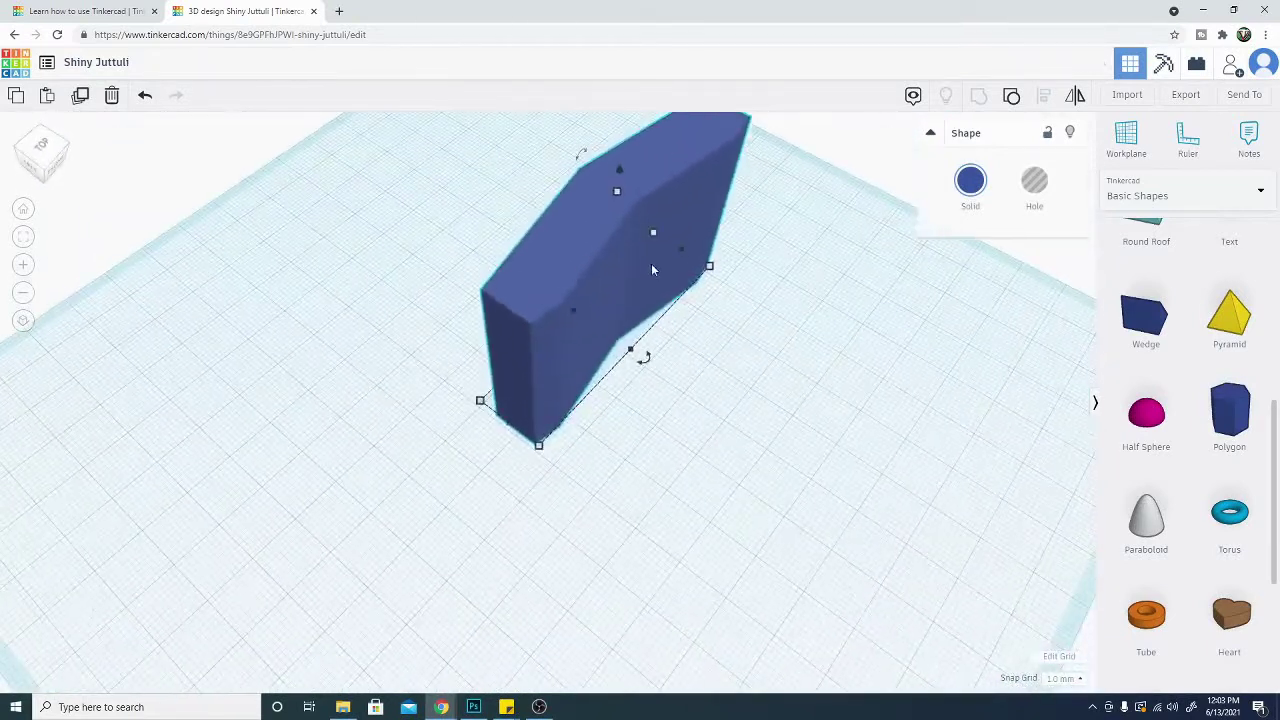
Step: Undo the grouping and nudge the hole prism with arrow keys, checking from a side view
key(ctrl+z)
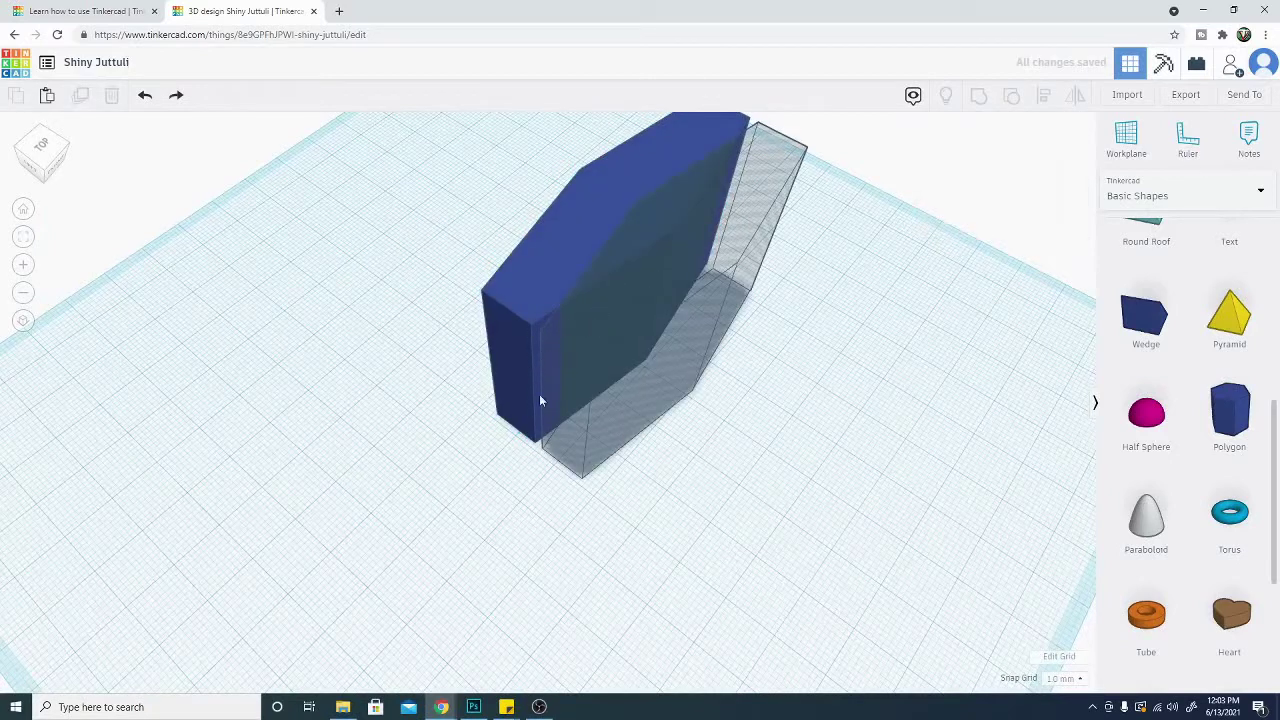
click(597, 386)
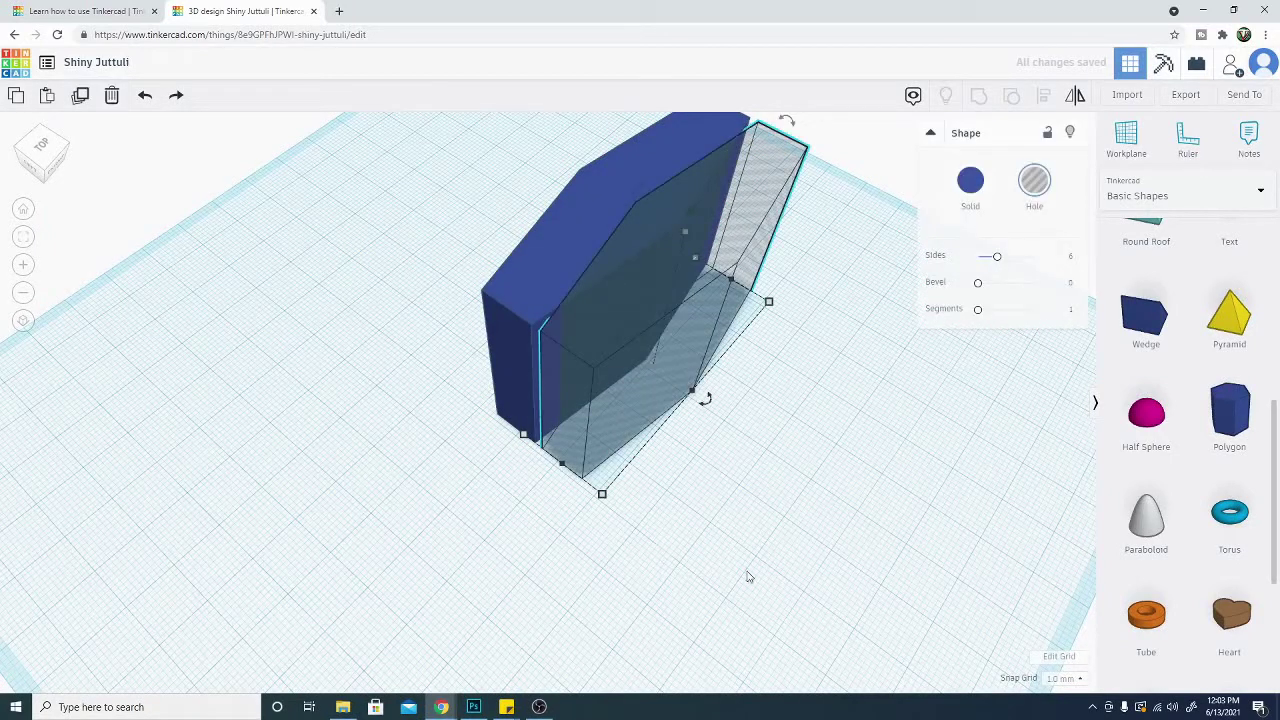
key(ctrl+Up)
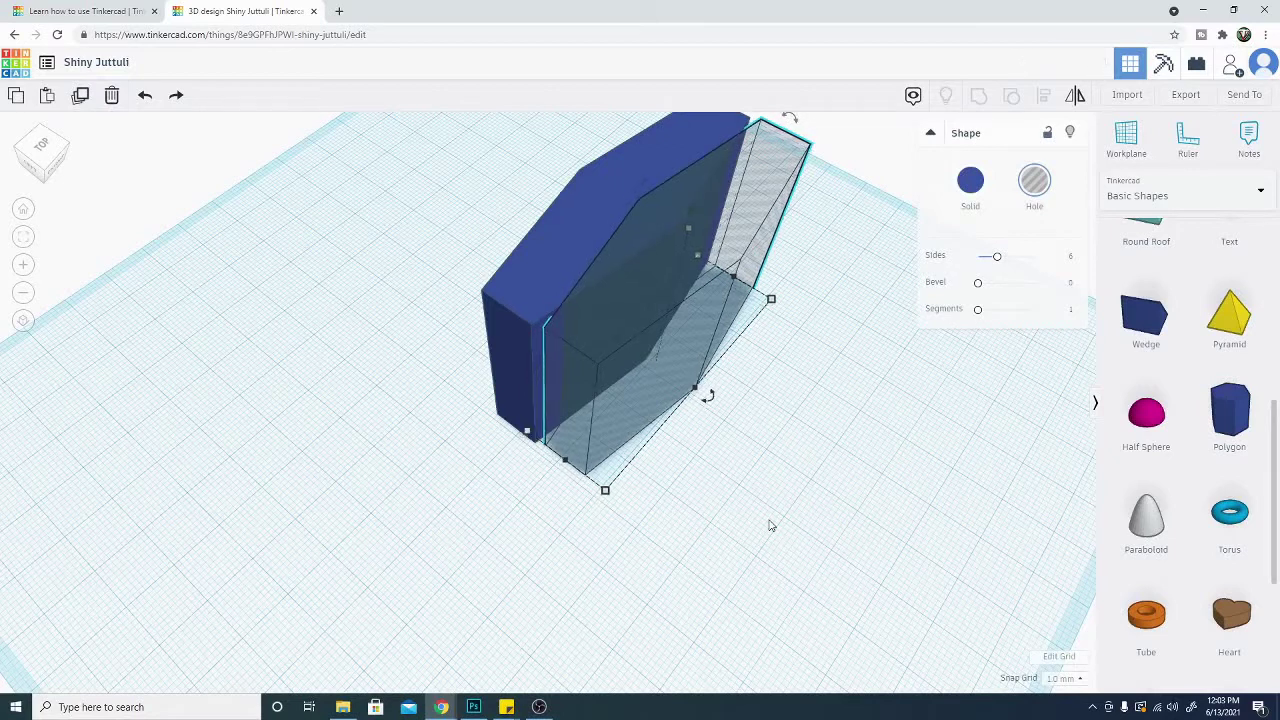
key(ctrl+Down)
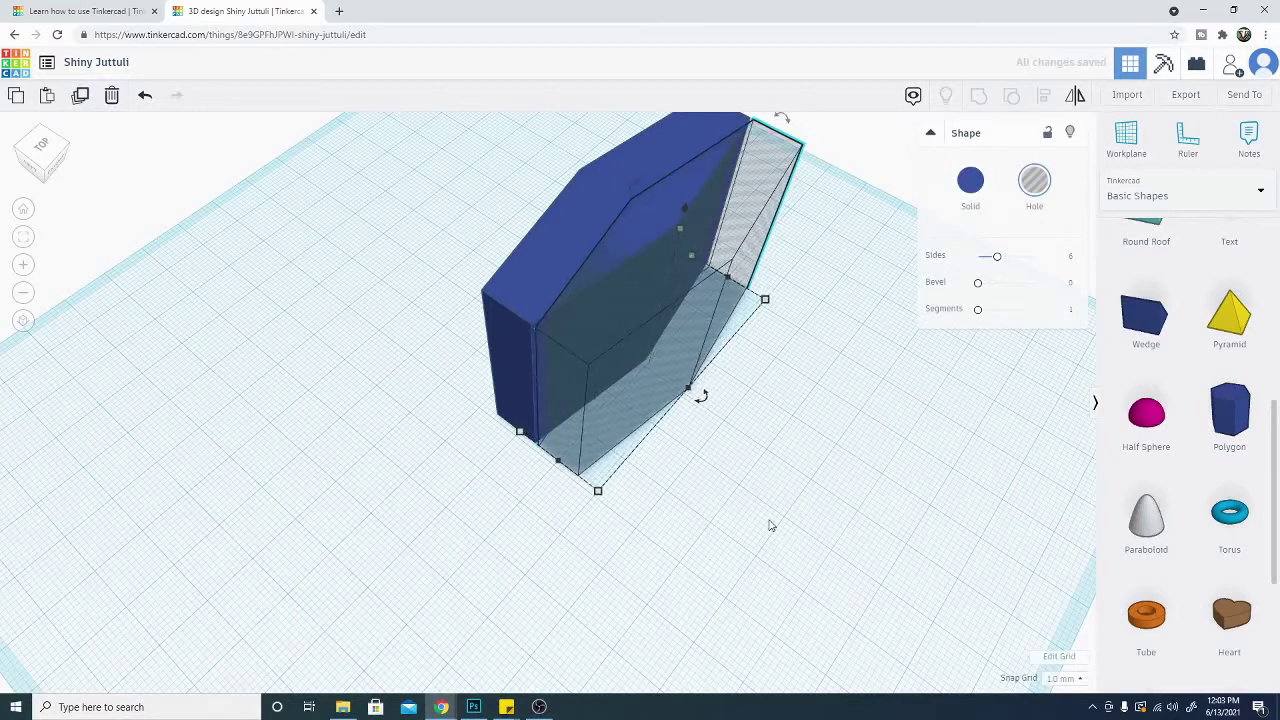
key(Right)
key(Left)
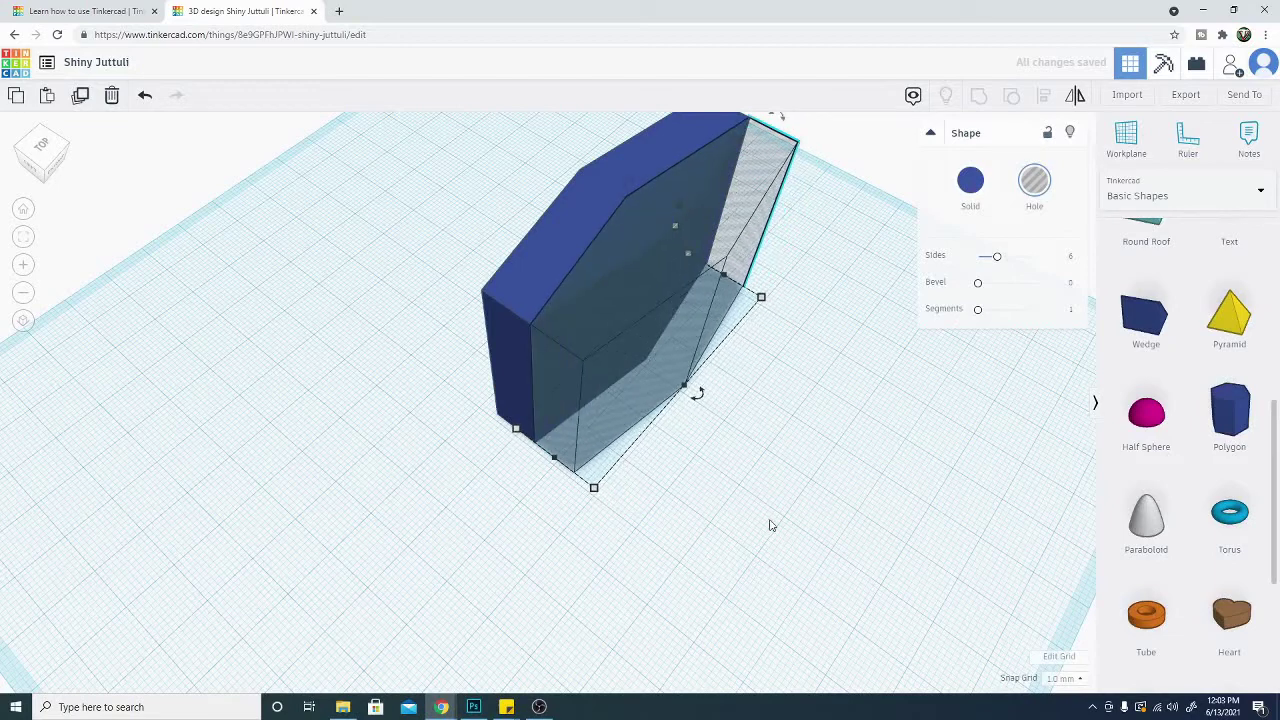
right_drag(595, 605, 672, 527)
scroll(672, 527, up, 8)
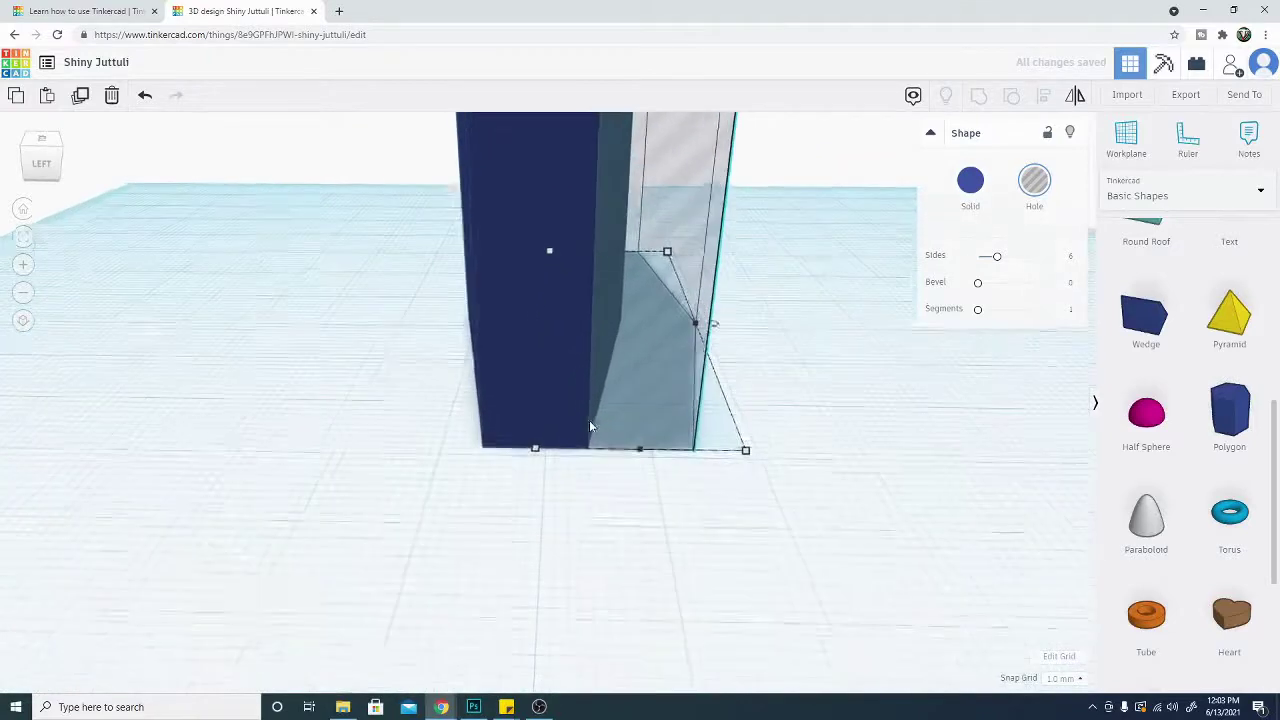
scroll(641, 490, up, 5)
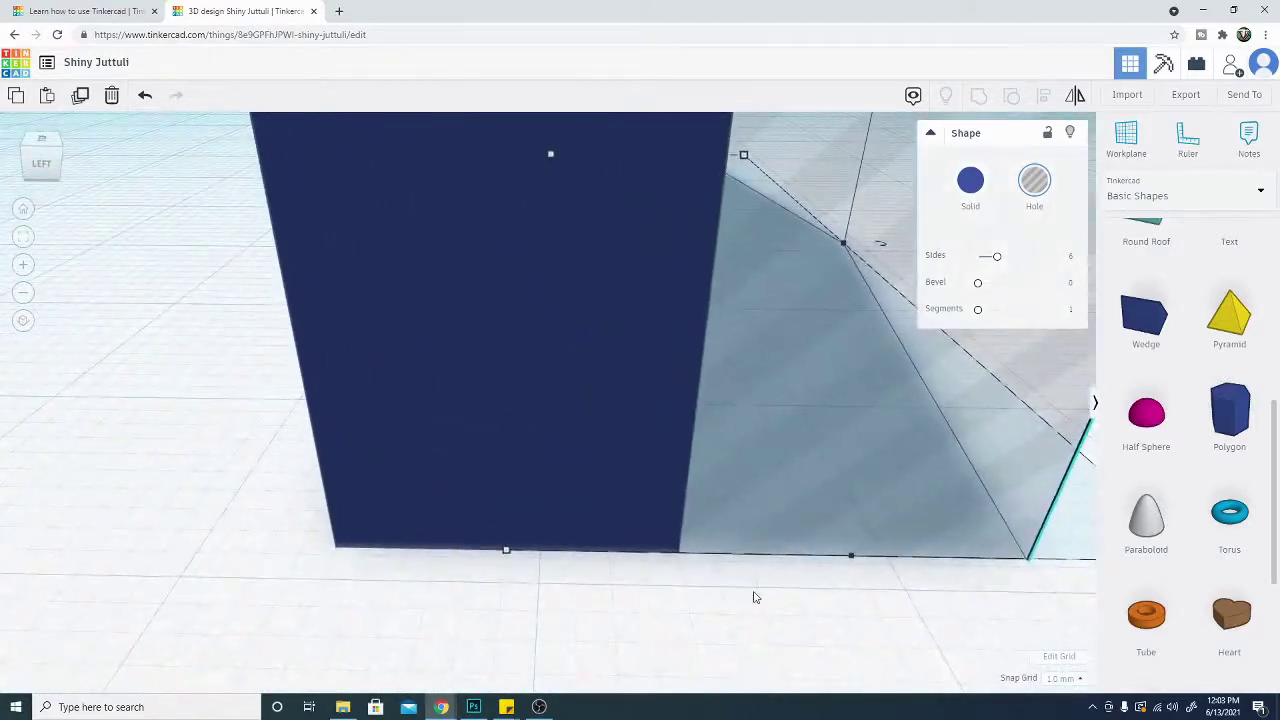
Step: Set the snap grid to 0.25 mm and nudge the hole shape right
click(1078, 679)
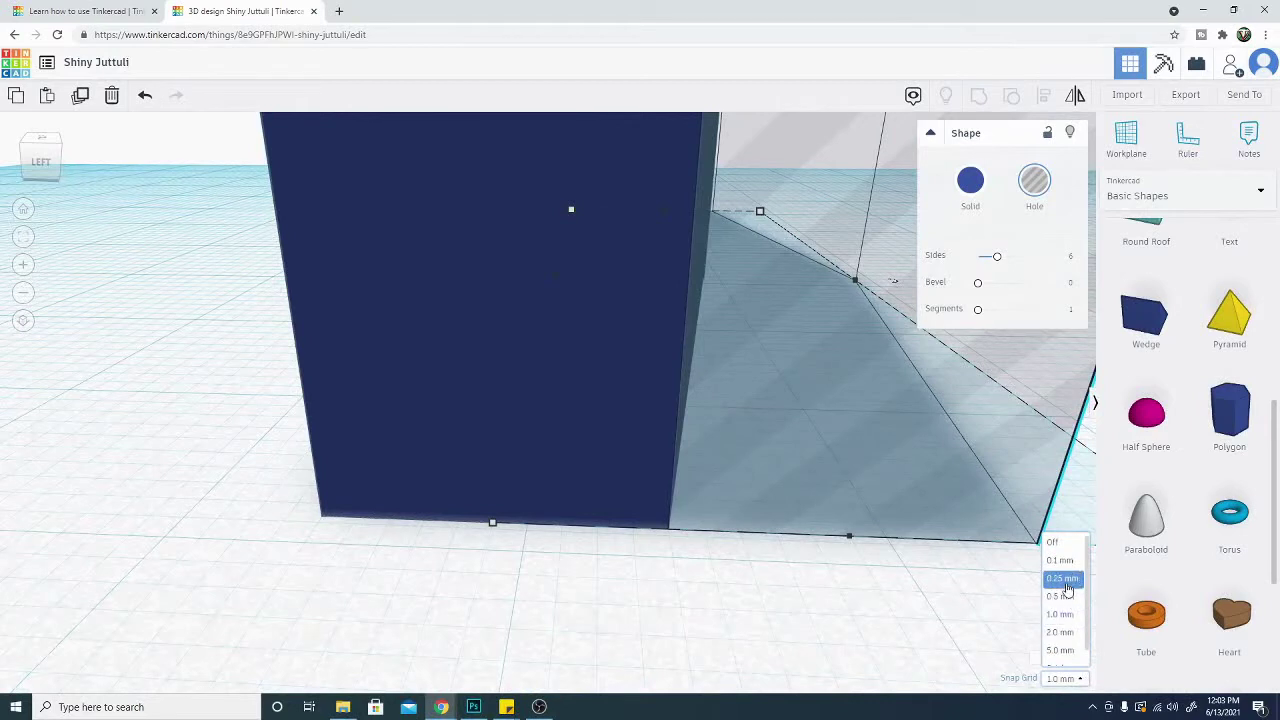
click(1063, 579)
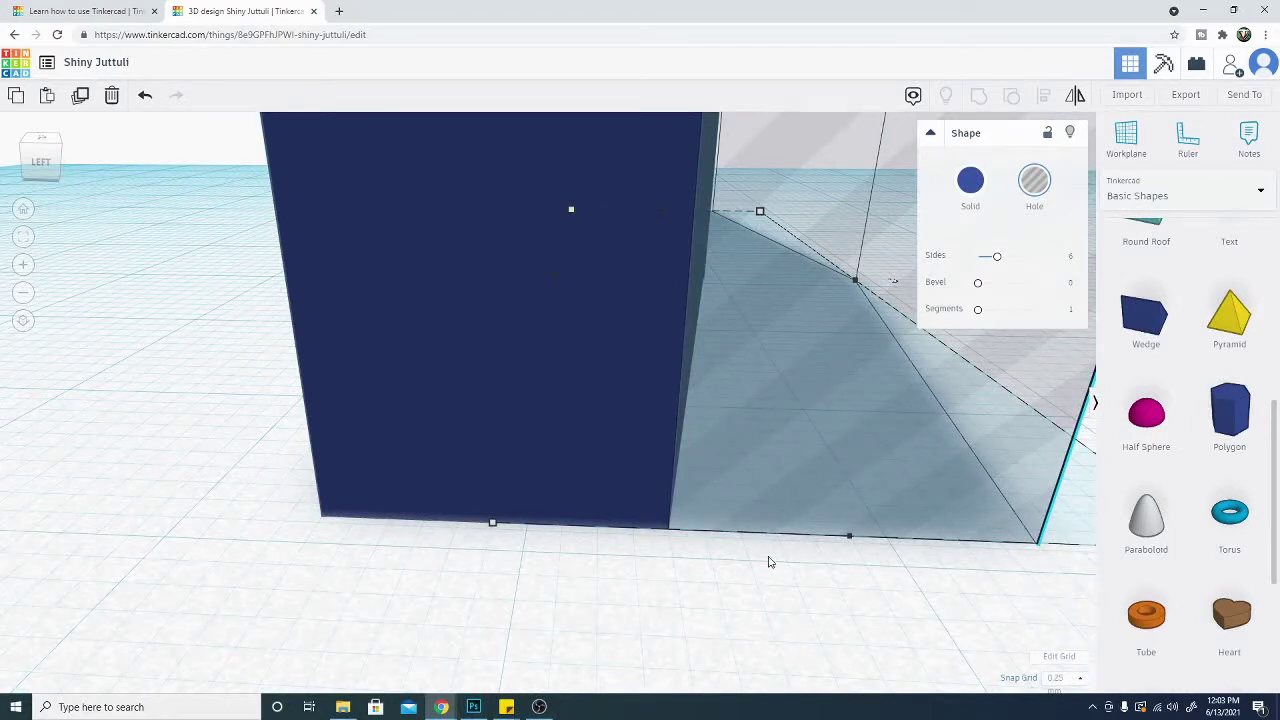
key(Right)
key(Right)
key(Right)
key(Right)
key(Right)
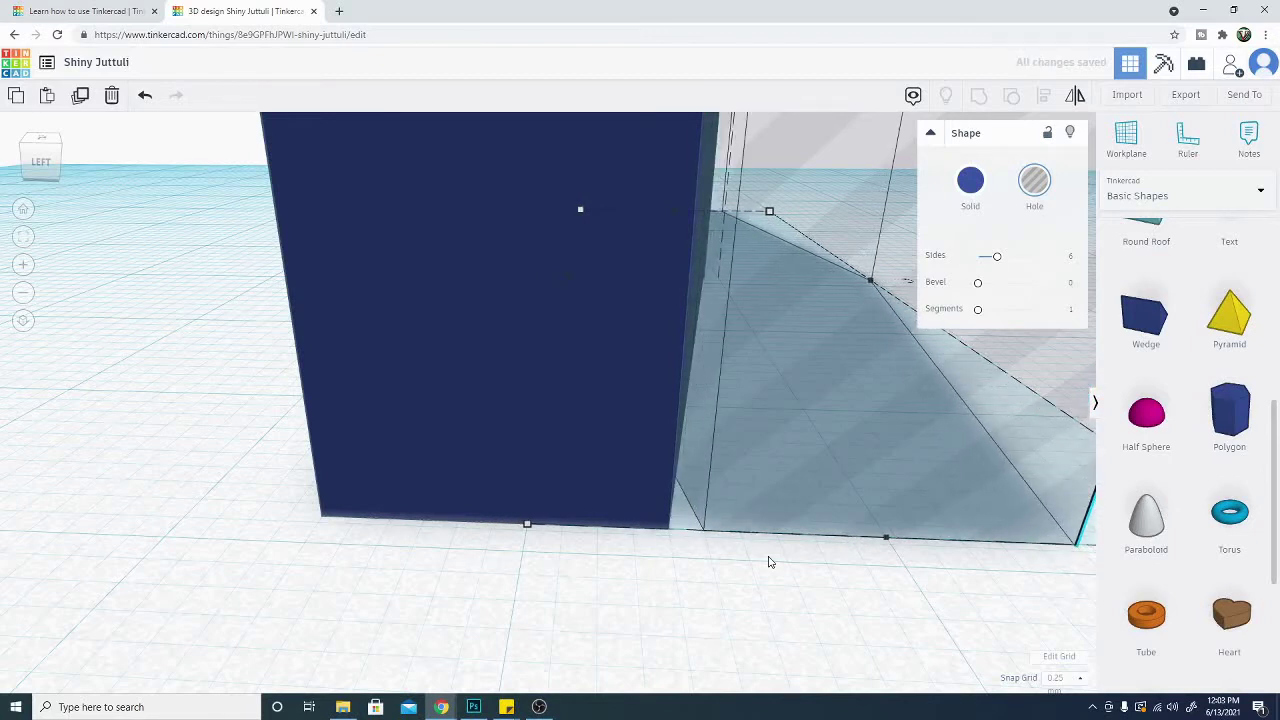
key(Right)
key(Right)
key(Right)
key(Right)
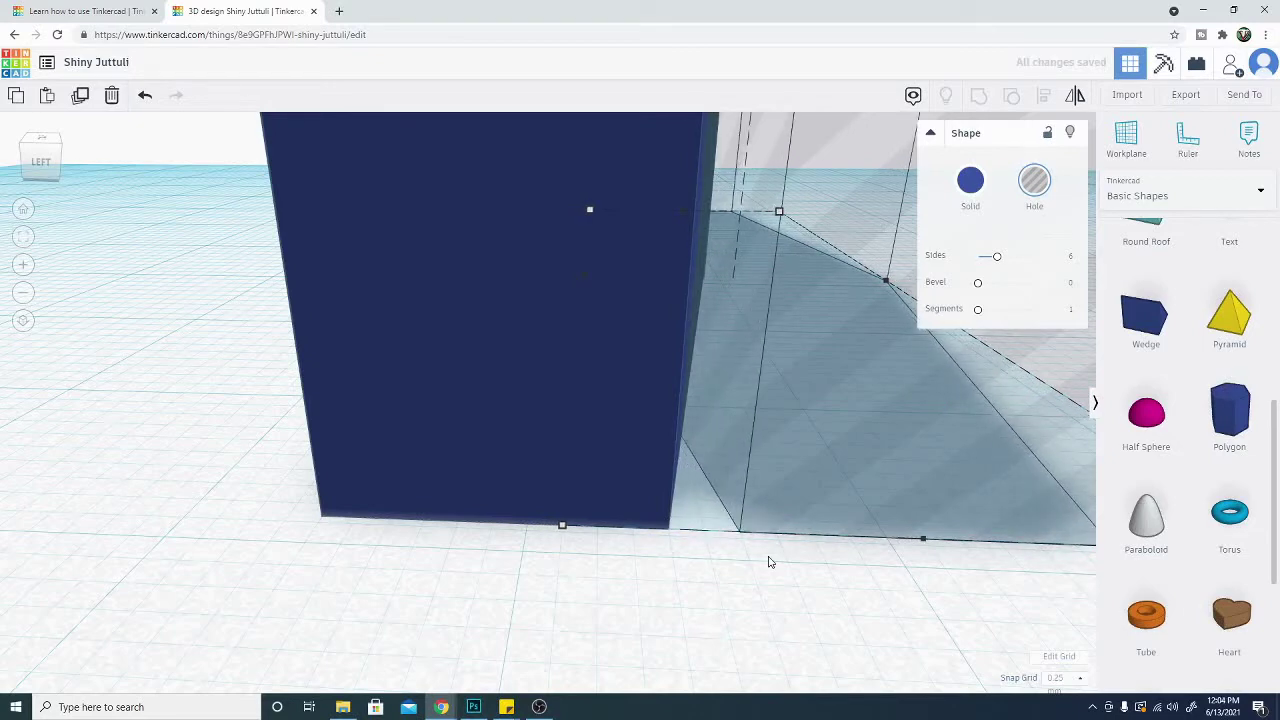
Step: Resize the hole shape to 22.50 by 59.25
right_drag(771, 566, 705, 568)
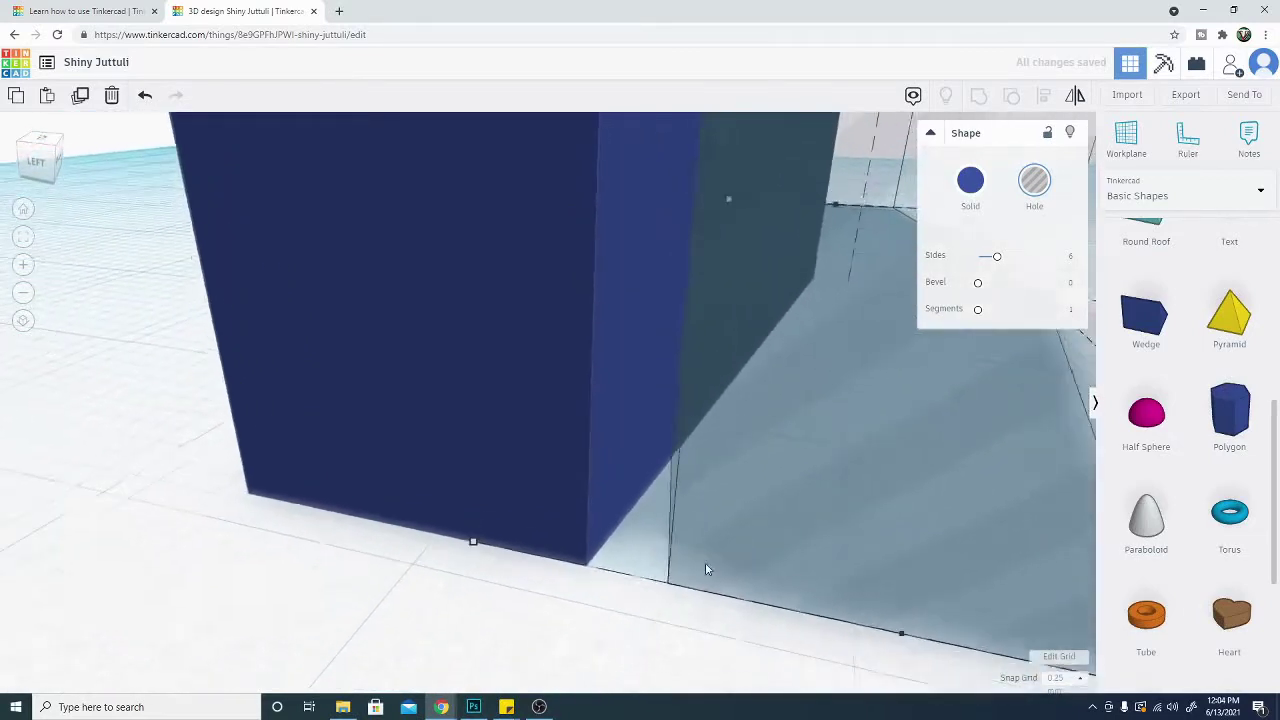
scroll(705, 568, down, 5)
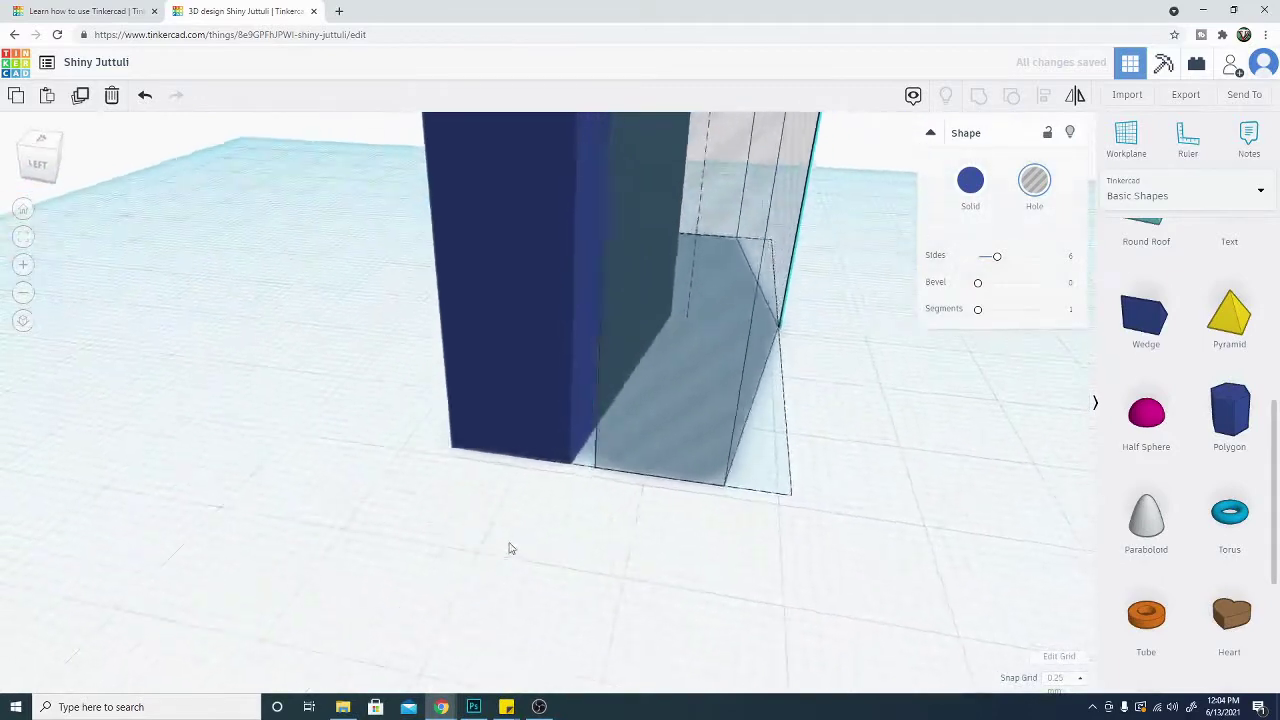
right_drag(509, 548, 617, 462)
scroll(541, 524, down, 3)
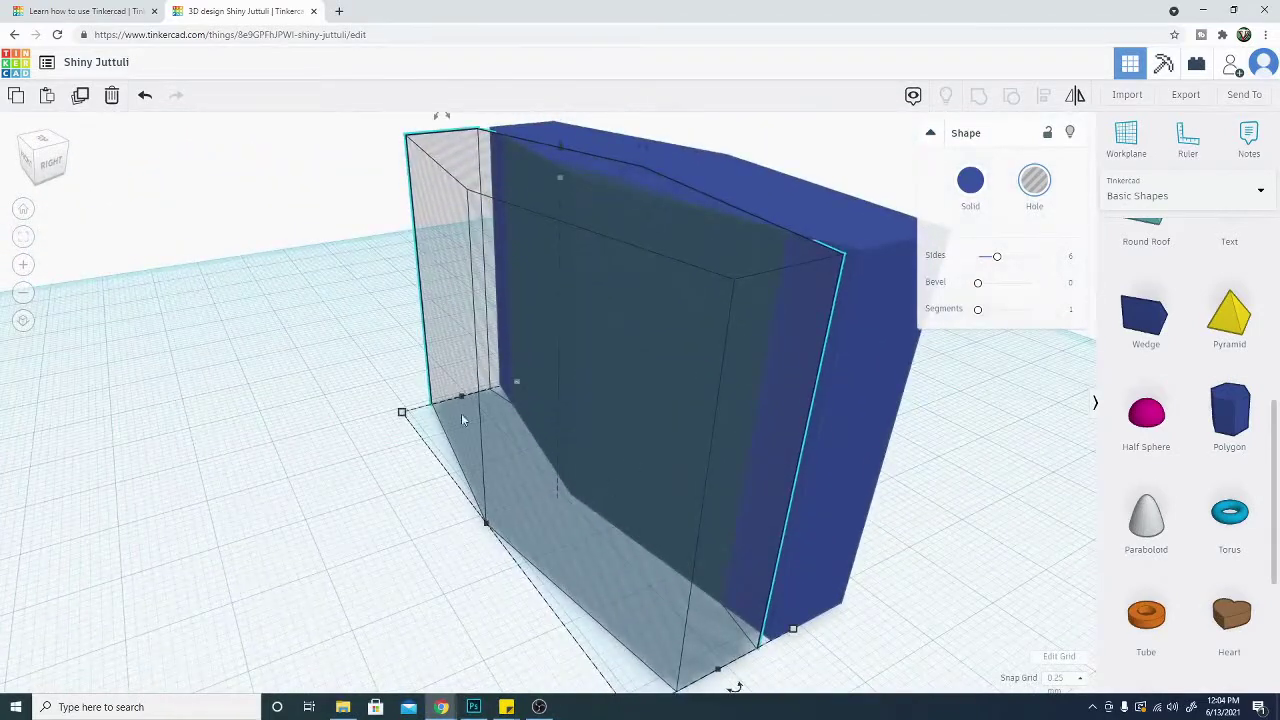
drag(405, 413, 386, 420)
click(424, 530)
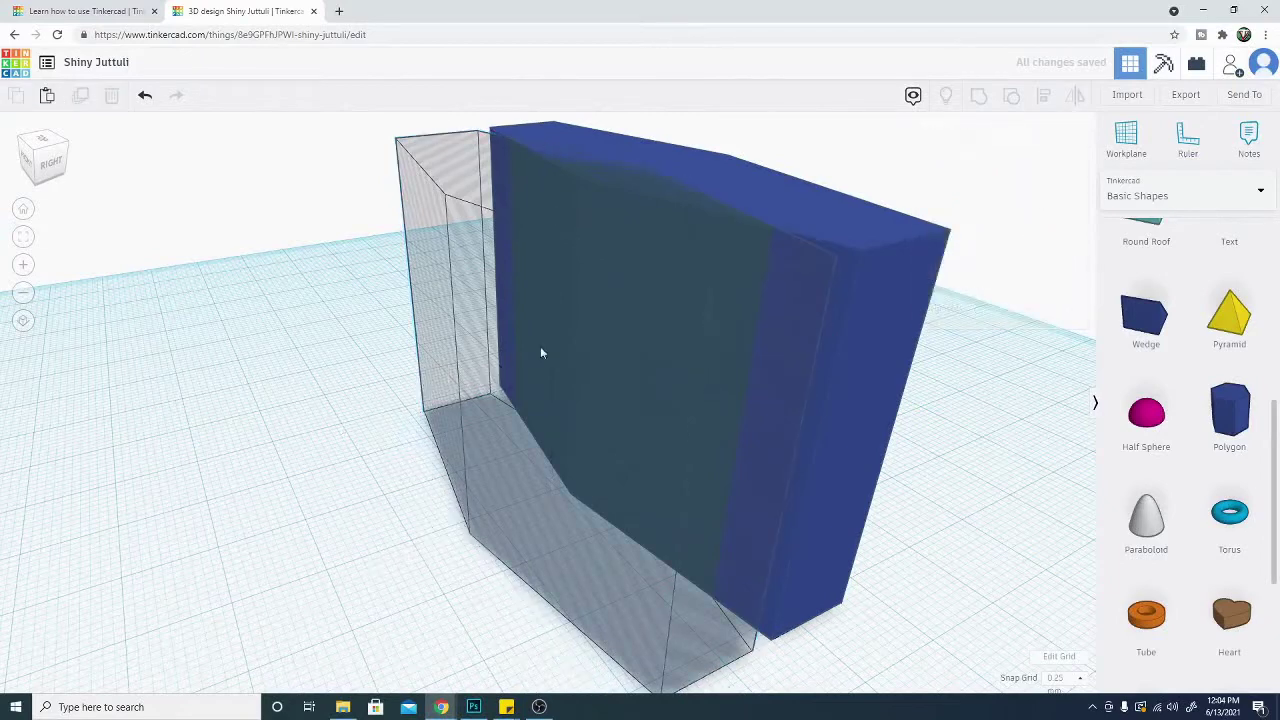
Step: Adjust the blue block's height using 1.0 mm and 5.0 mm snap grids
click(788, 198)
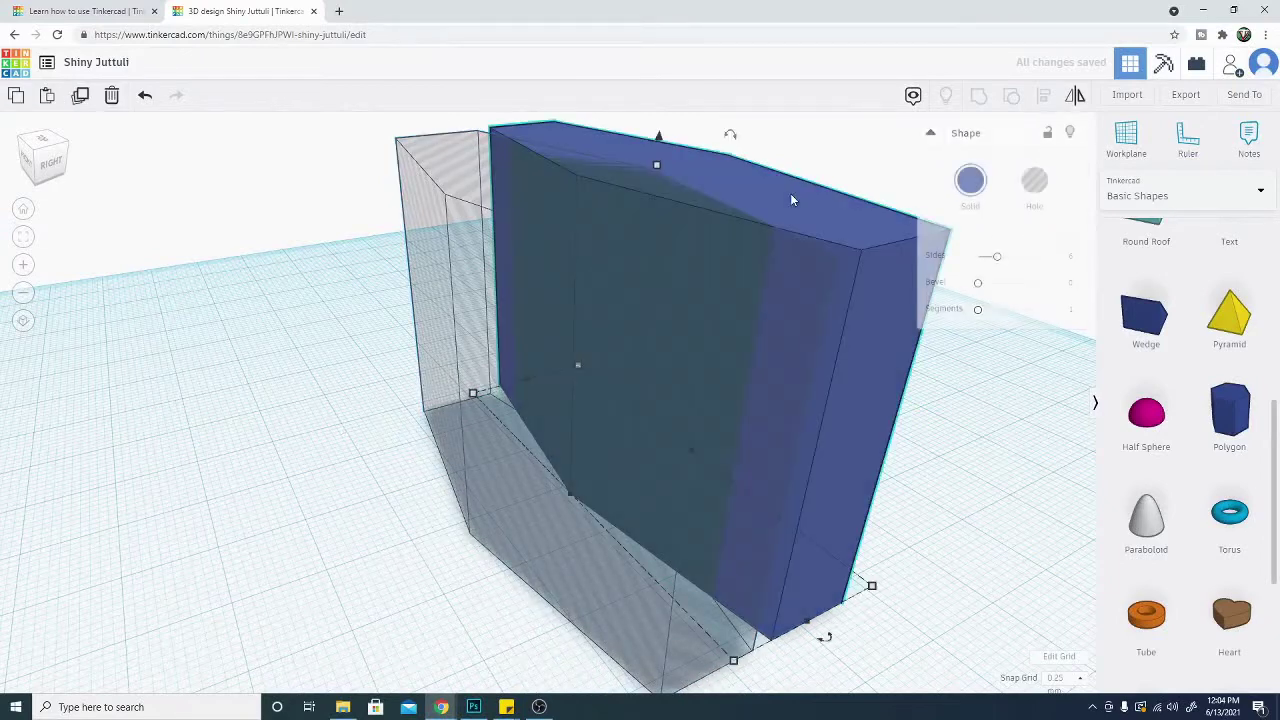
click(1080, 680)
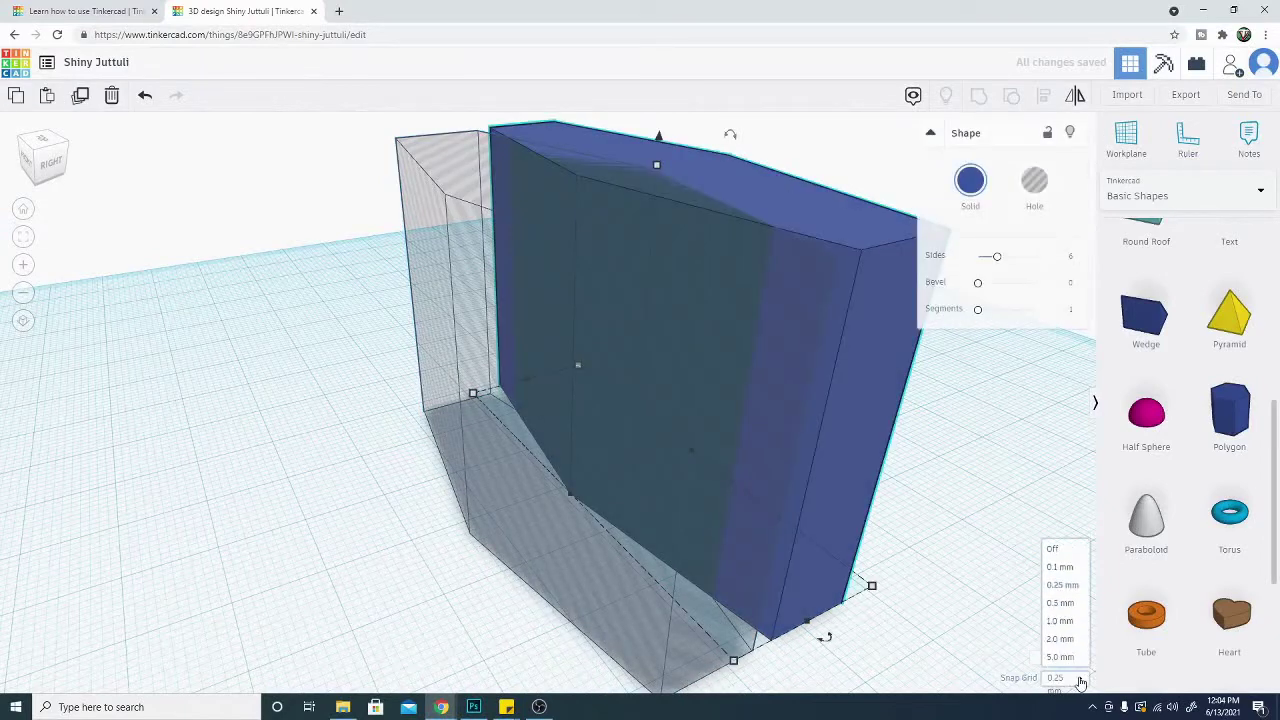
click(1070, 615)
drag(660, 166, 637, 322)
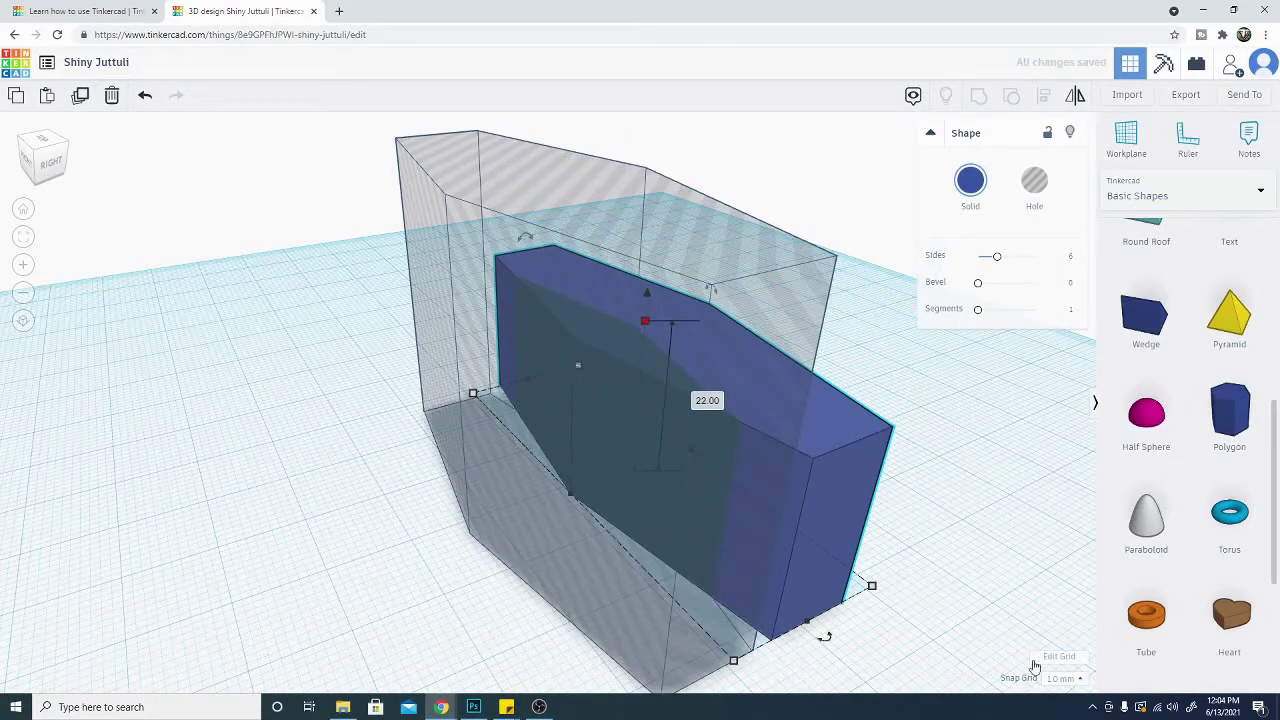
click(1080, 680)
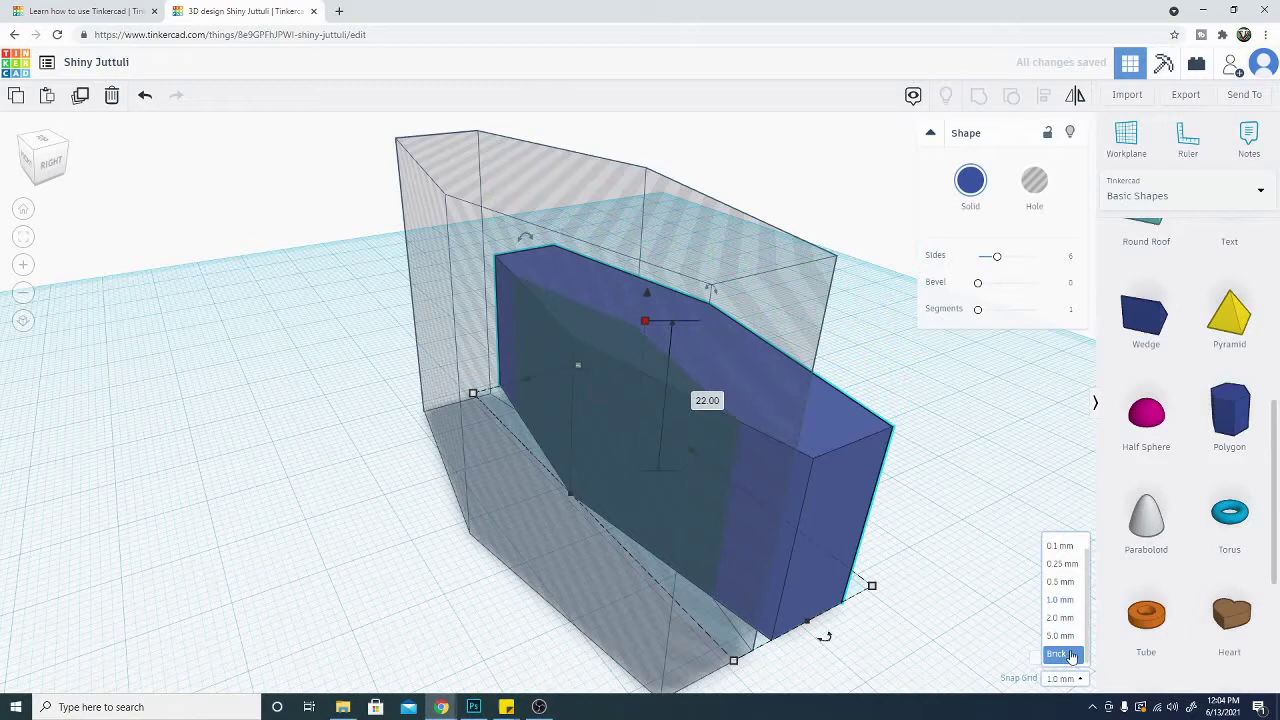
click(1062, 637)
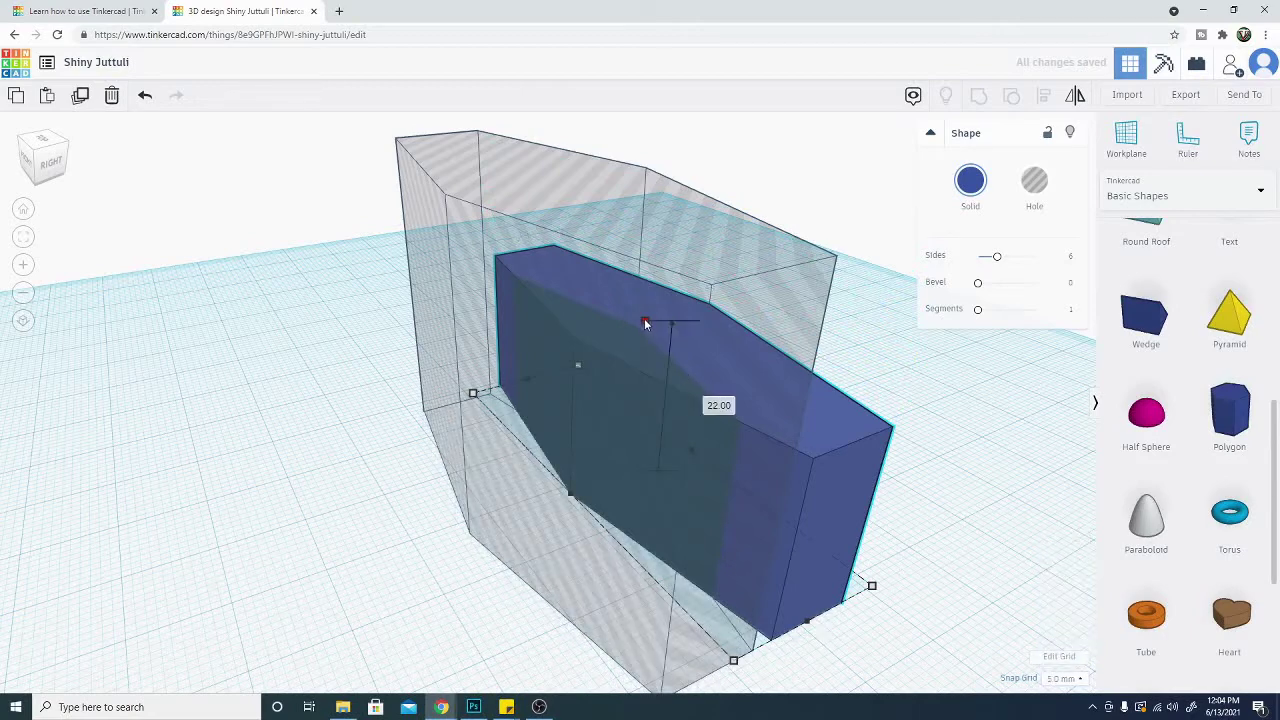
drag(644, 318, 656, 208)
Step: Return the snap grid to 0.25 mm and set the block's height to 34.25
click(1083, 678)
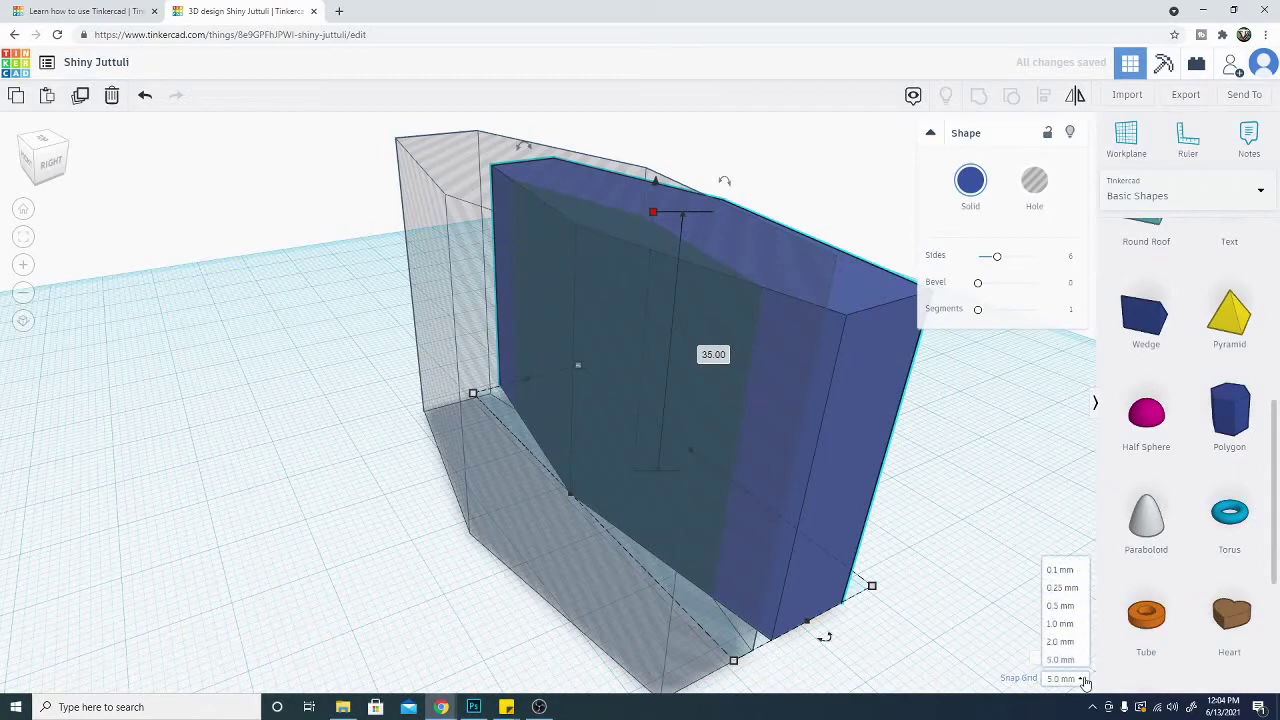
click(1061, 566)
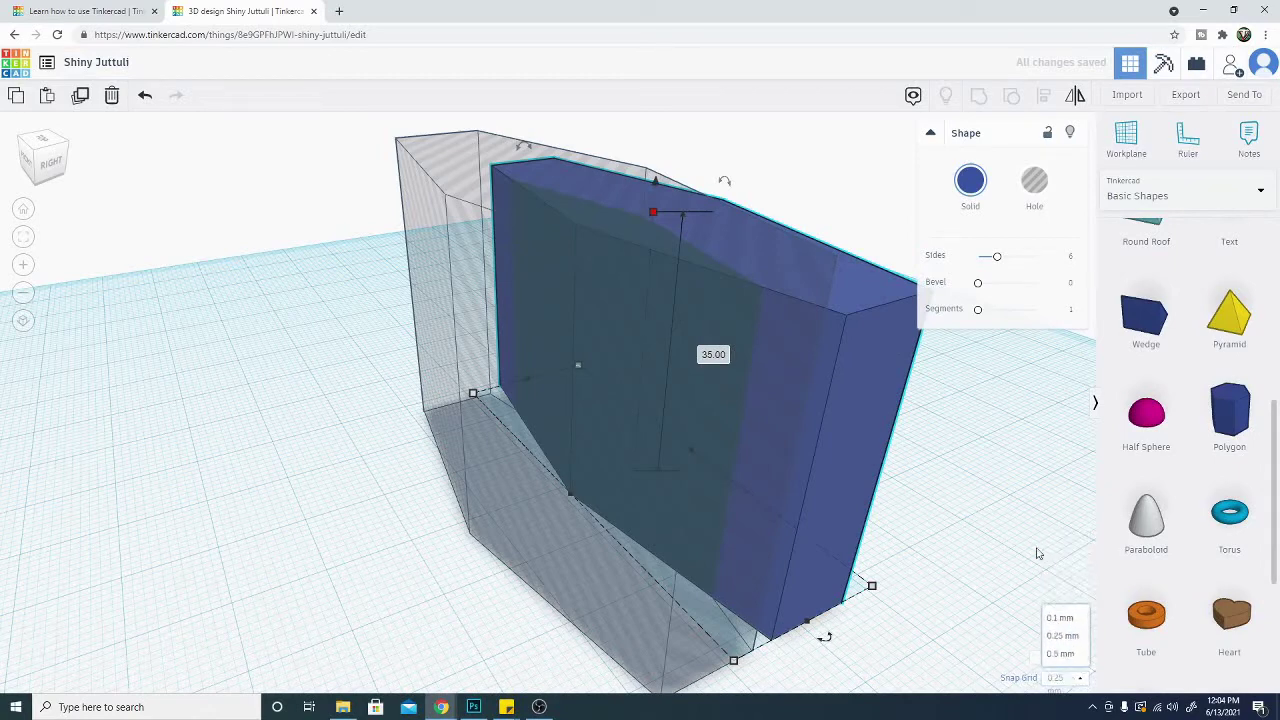
drag(656, 218, 645, 300)
right_drag(545, 387, 420, 358)
drag(380, 346, 373, 296)
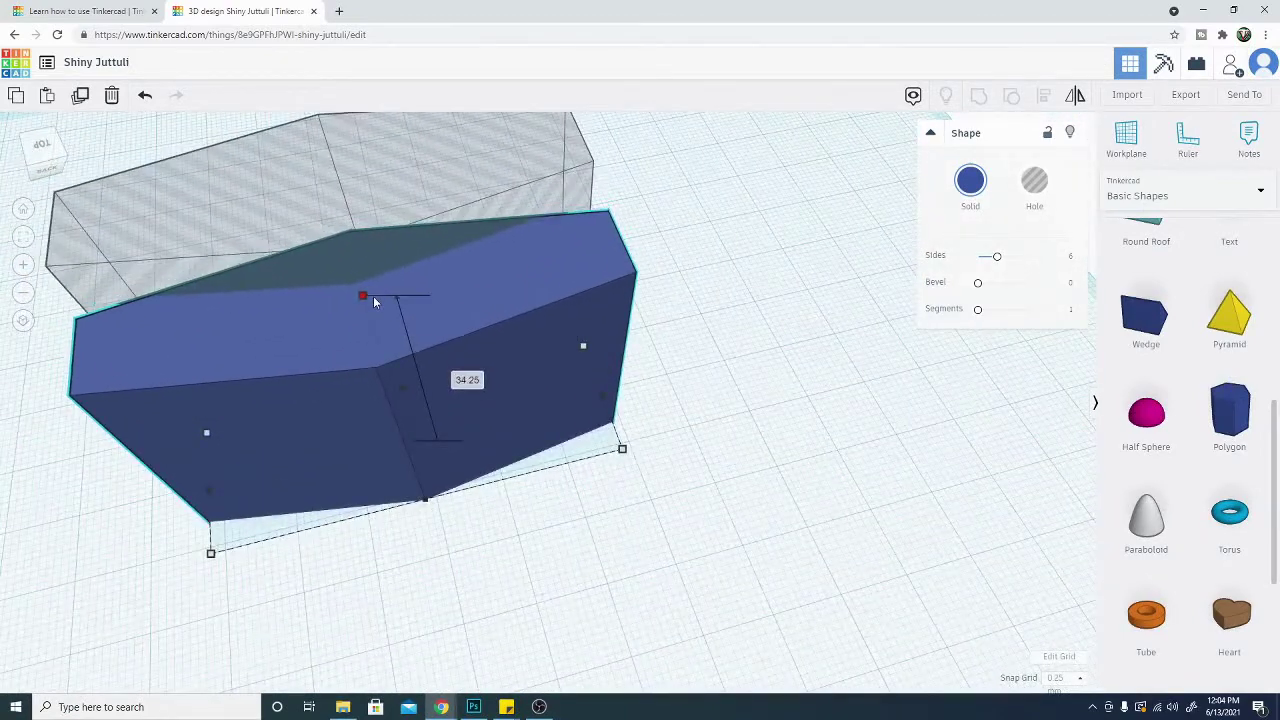
right_drag(743, 575, 709, 562)
Step: Orbit around both prisms until the blue block's long front side faces the camera
right_drag(626, 524, 674, 511)
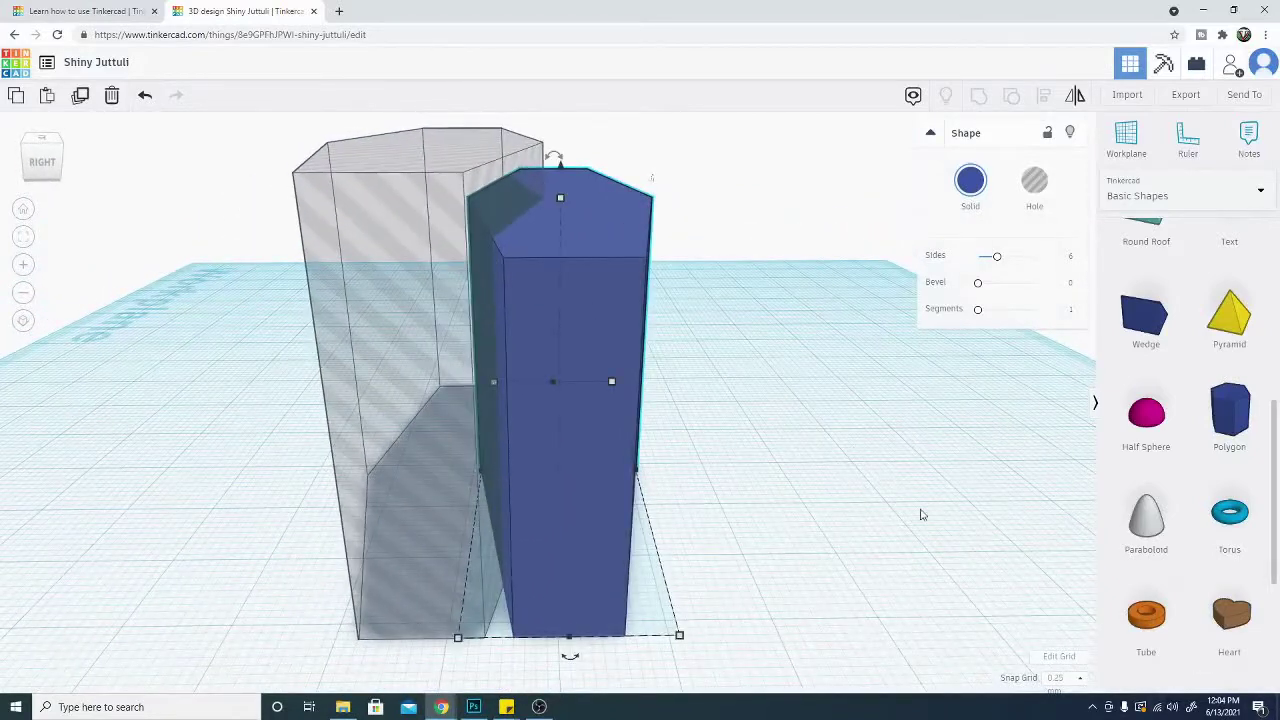
mouse_move(922, 515)
right_down()
mouse_move(834, 580)
mouse_move(960, 583)
mouse_move(929, 527)
right_up()
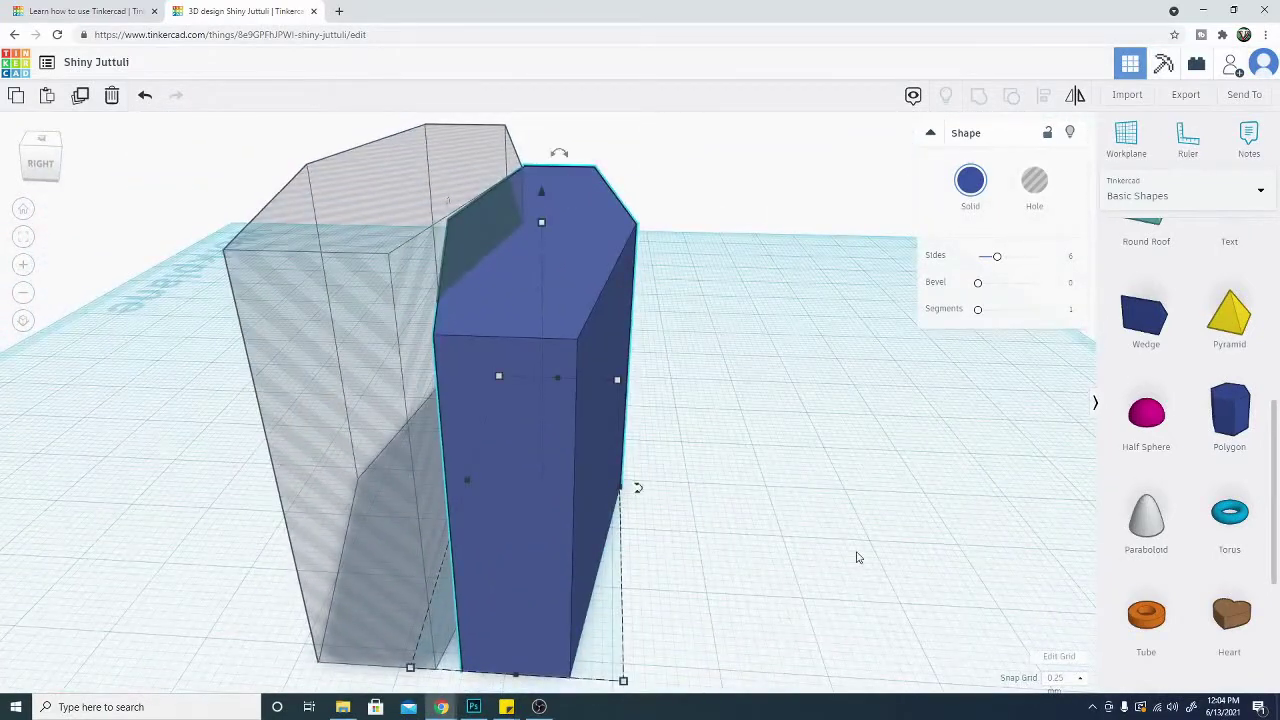
right_drag(857, 557, 922, 517)
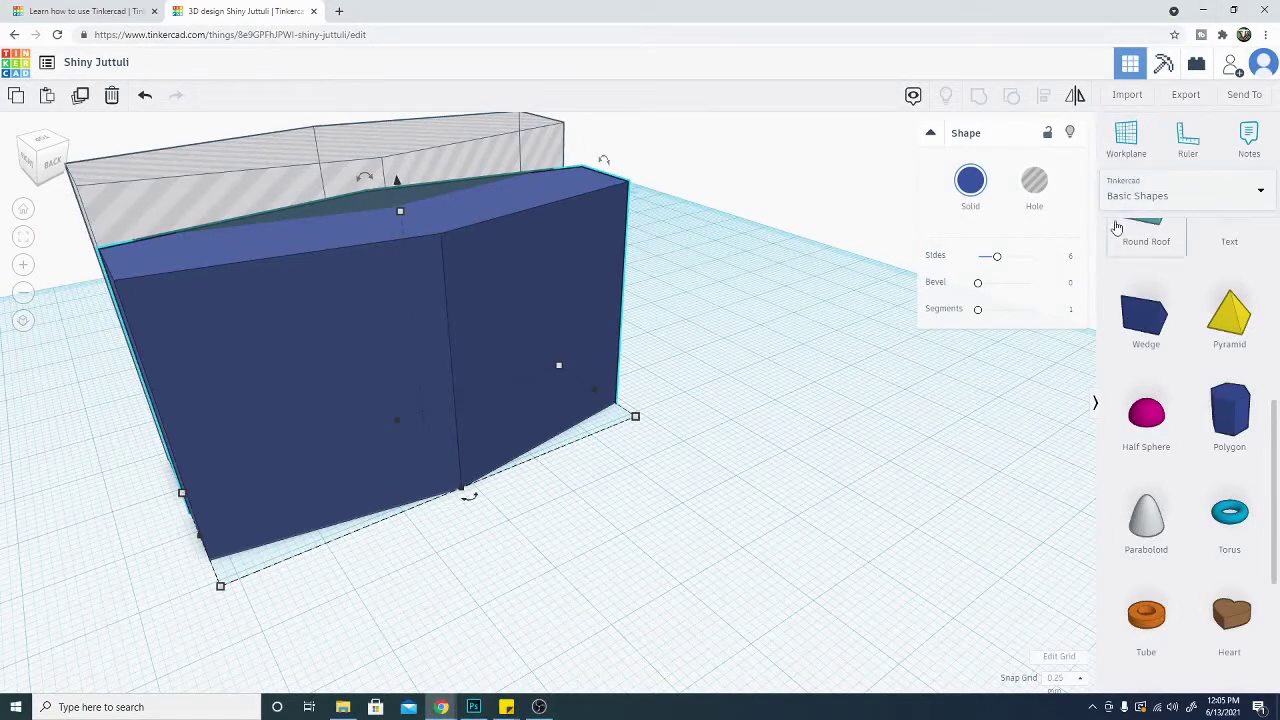
right_drag(786, 243, 458, 405)
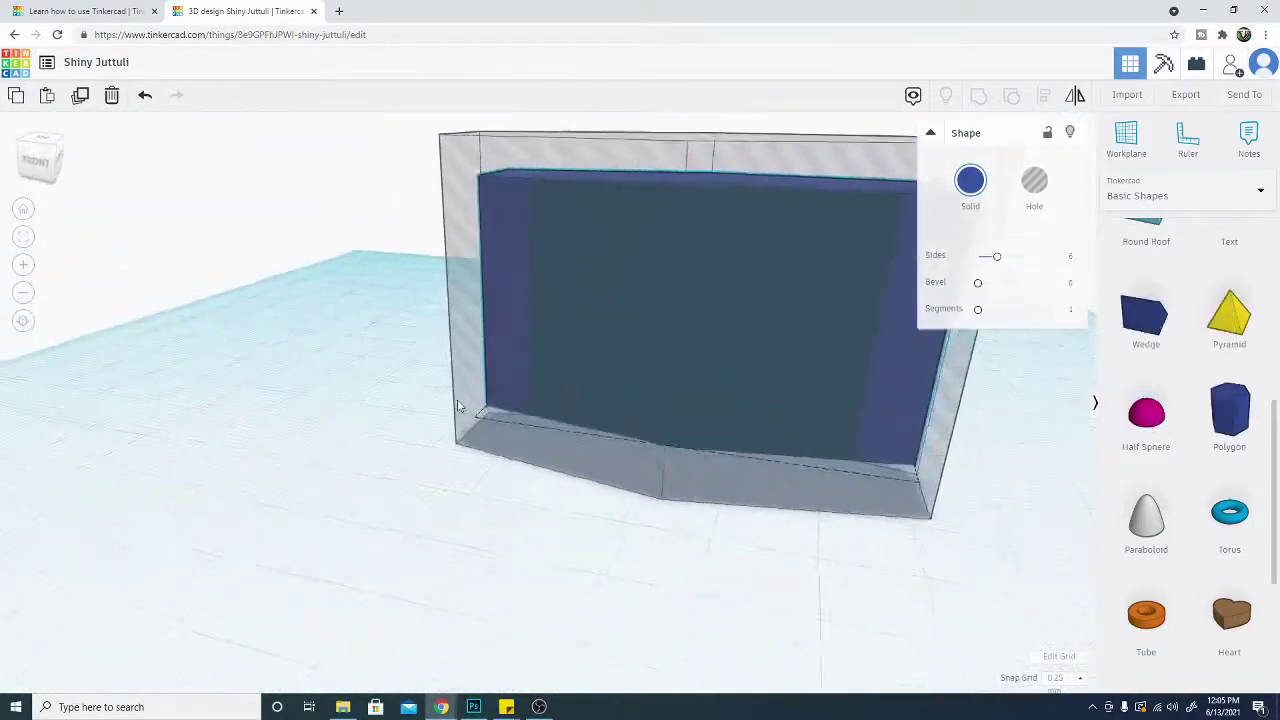
Step: Delete the transparent hole box in front of the blue block
click(534, 234)
key(Delete)
right_drag(534, 242, 571, 226)
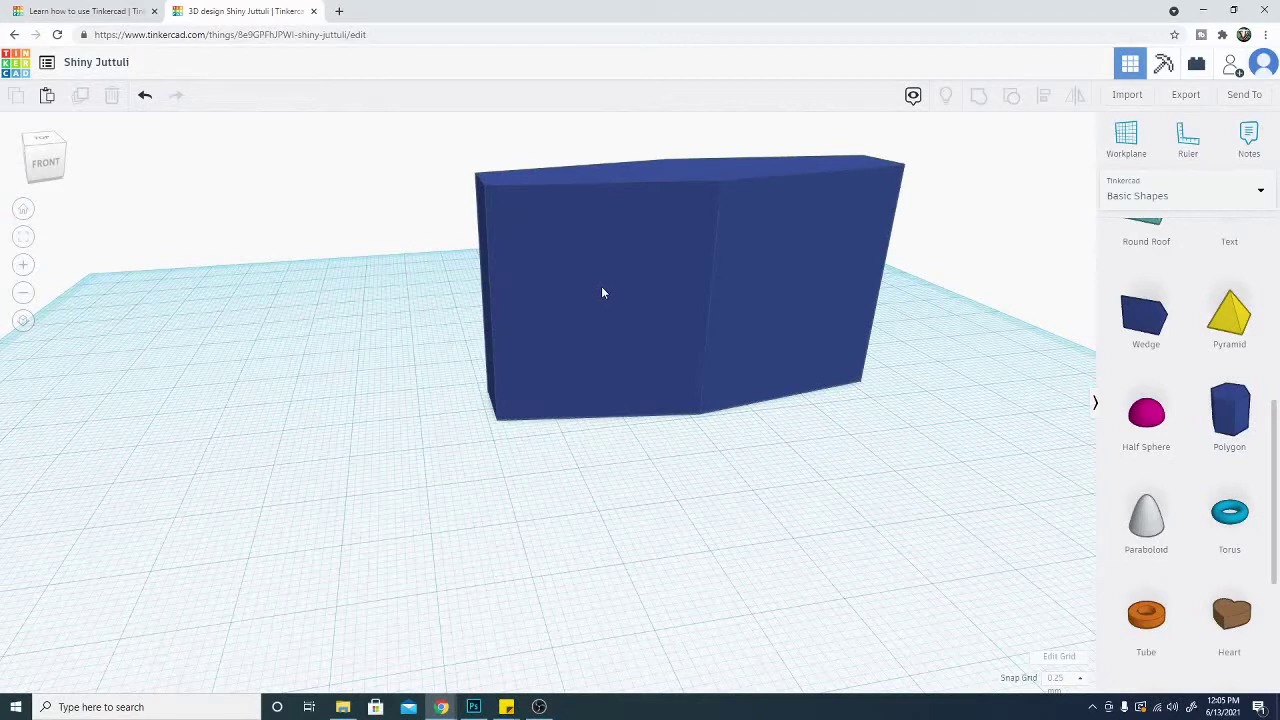
Step: Align a workplane to the block's front face and drop a Half Sphere onto it
click(1133, 143)
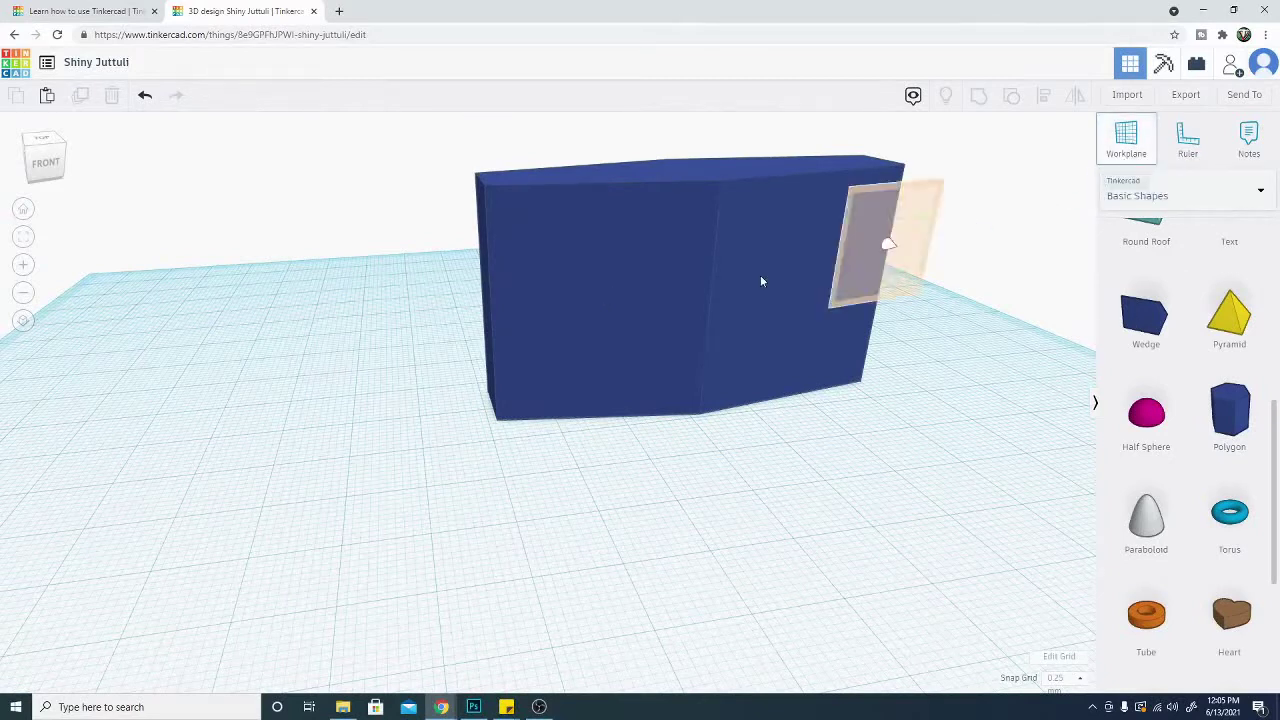
click(598, 276)
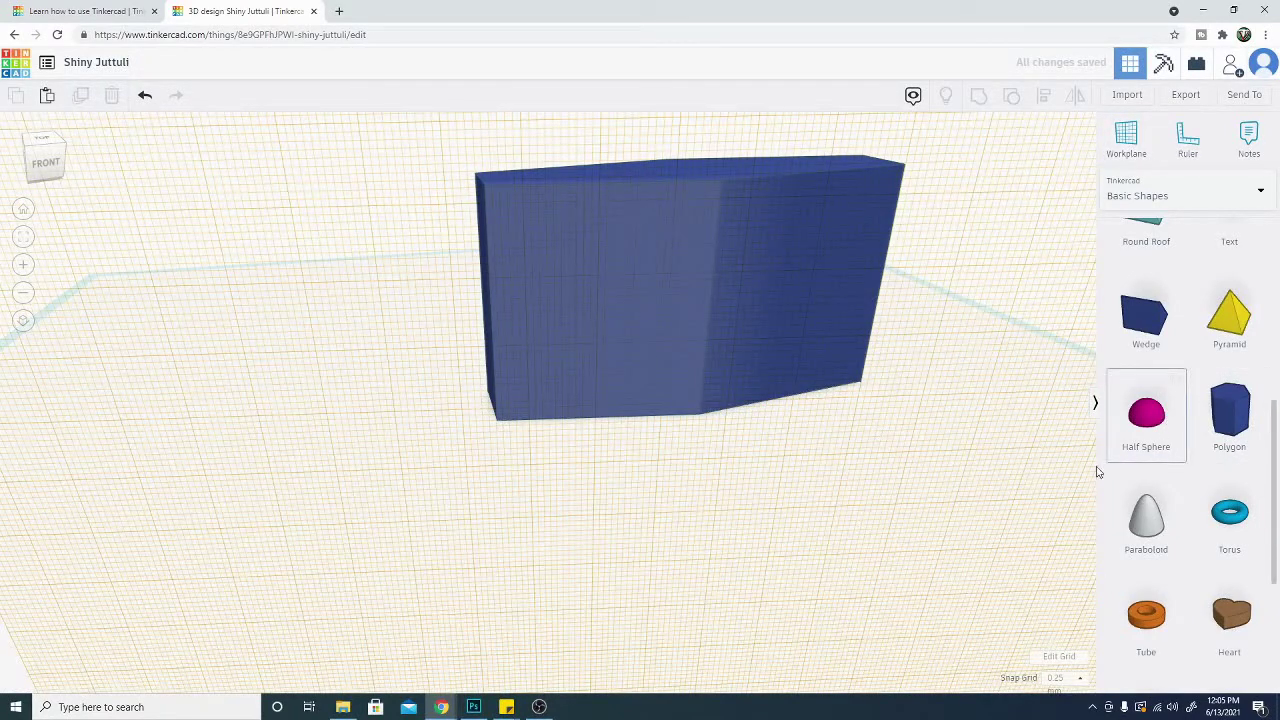
drag(1098, 471, 591, 296)
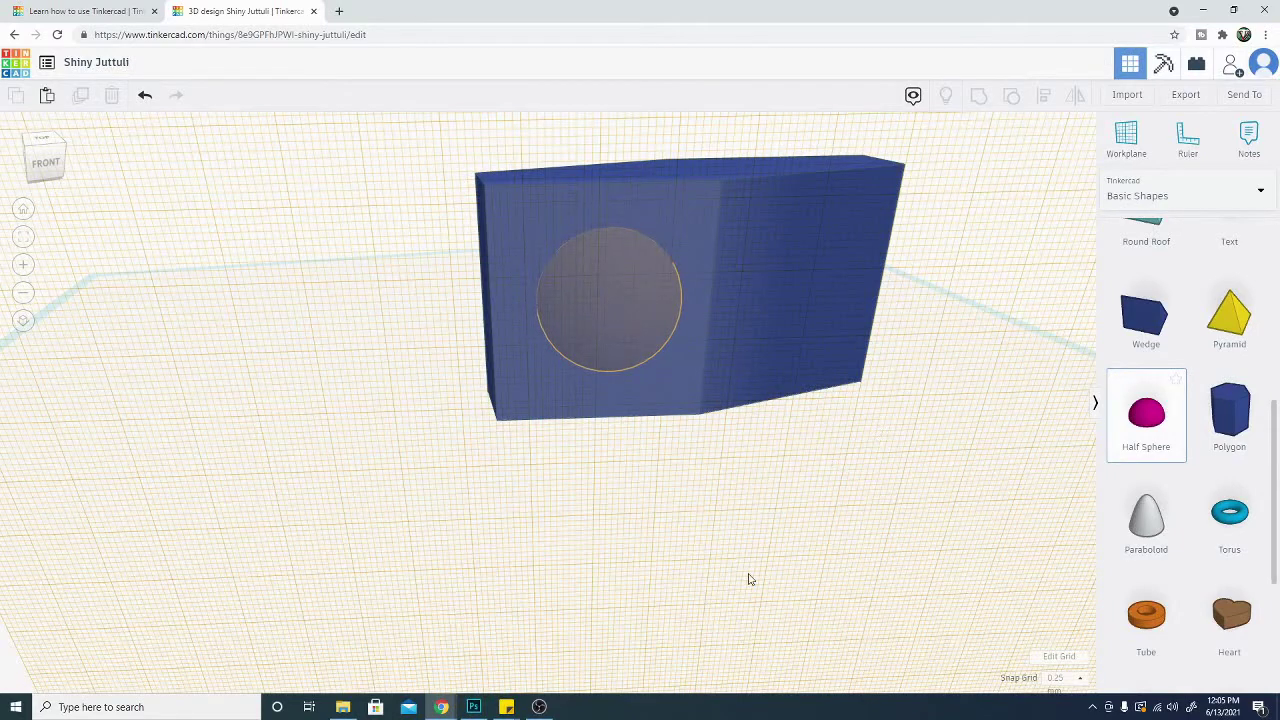
right_drag(749, 580, 465, 638)
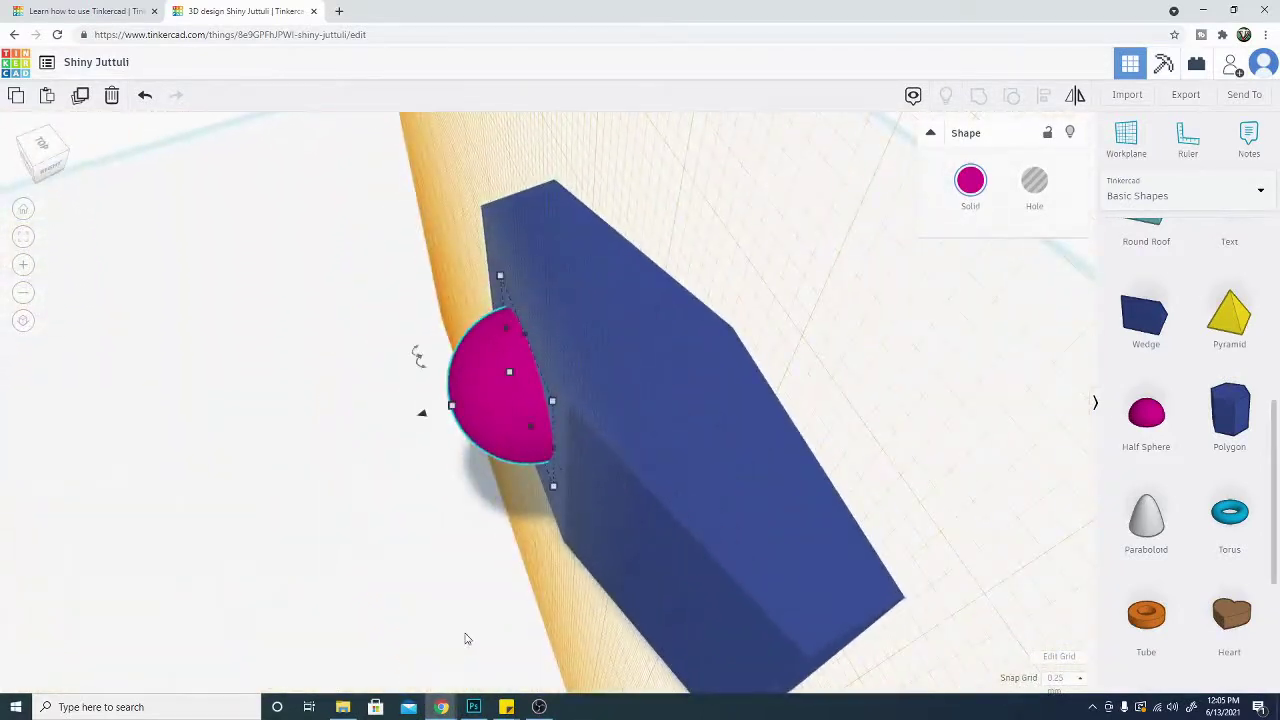
Step: Set a workplane on the block's top face and place a Wedge on it
click(1126, 143)
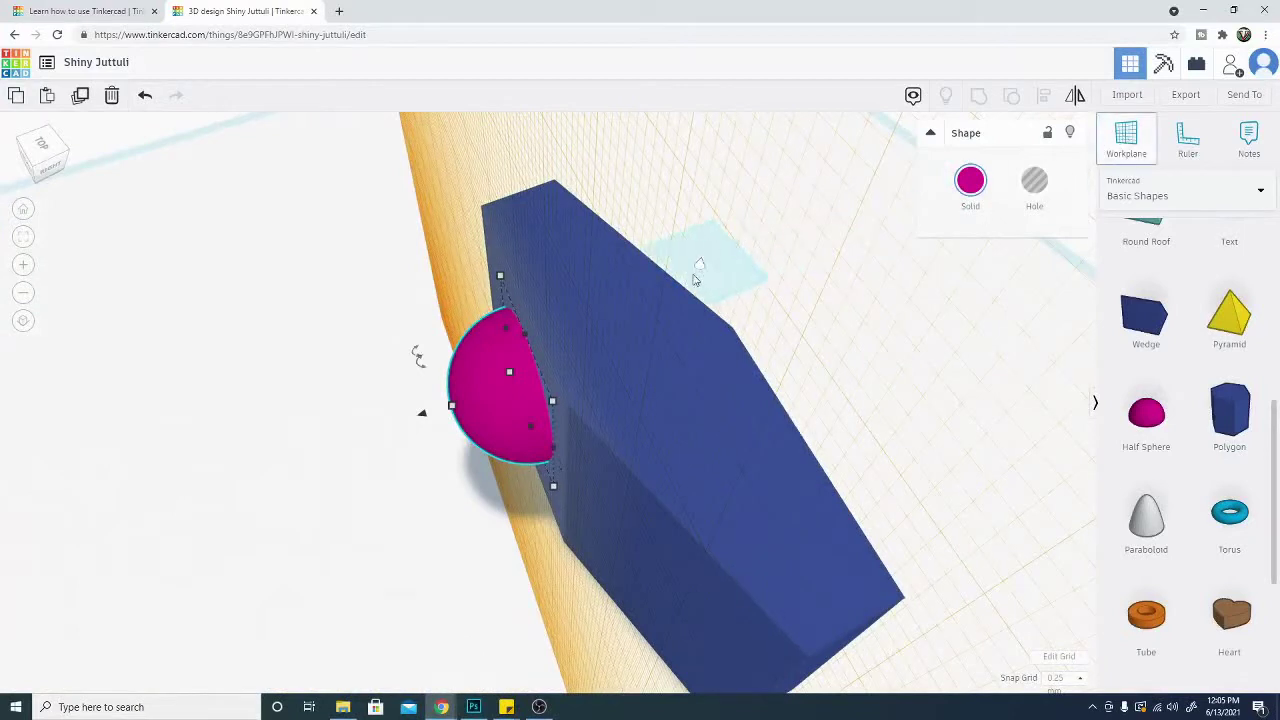
click(630, 342)
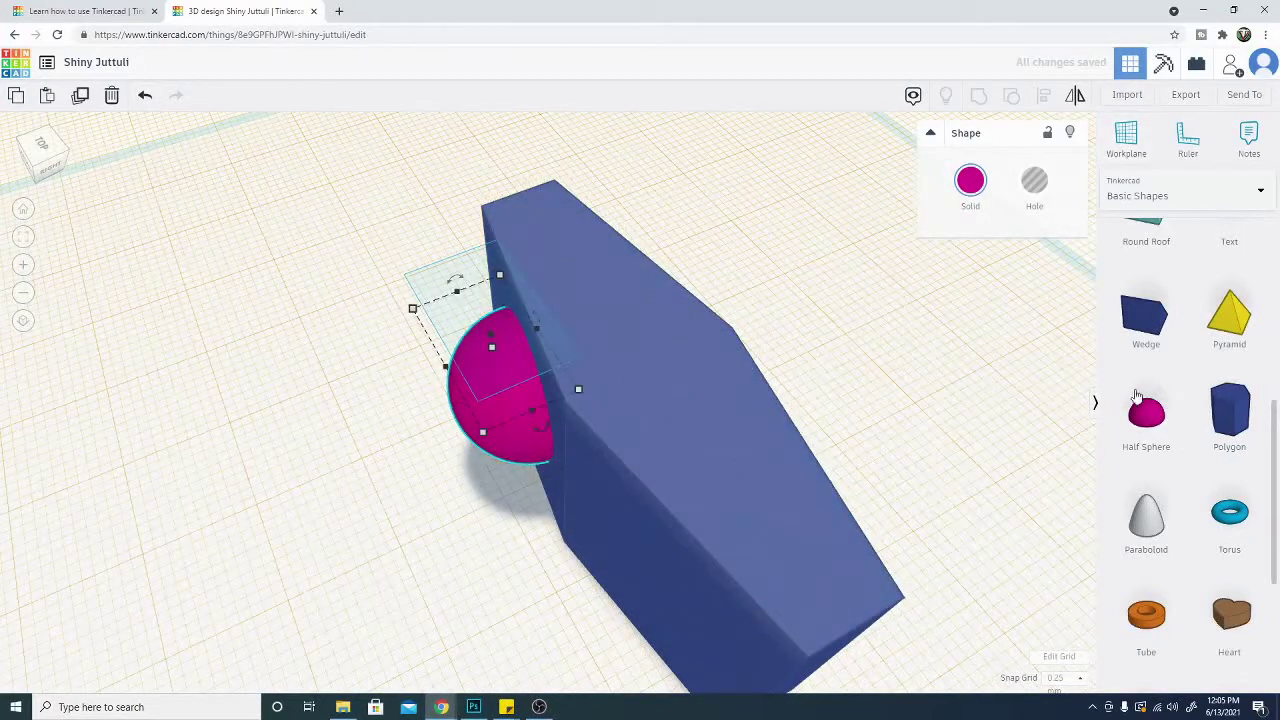
drag(1150, 323, 631, 328)
right_drag(91, 548, 937, 477)
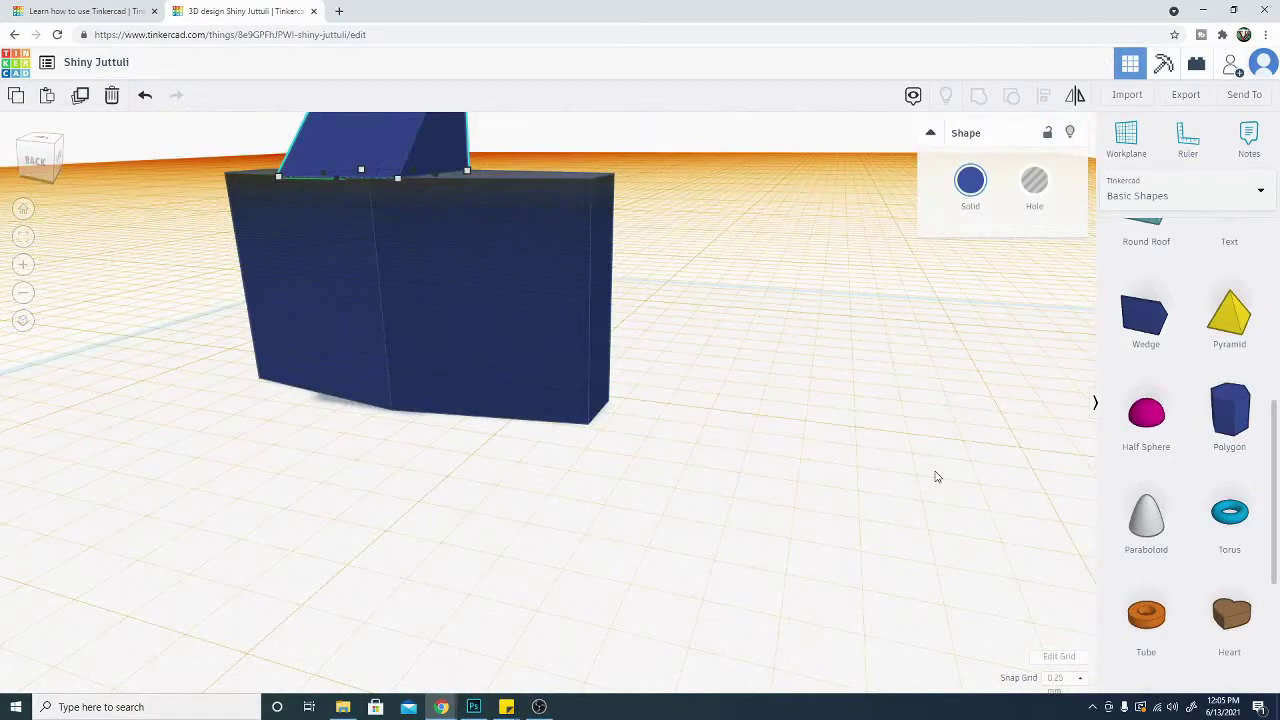
Step: Drag a hole box onto the blue block, then deselect
drag(643, 331, 505, 305)
right_drag(655, 420, 93, 391)
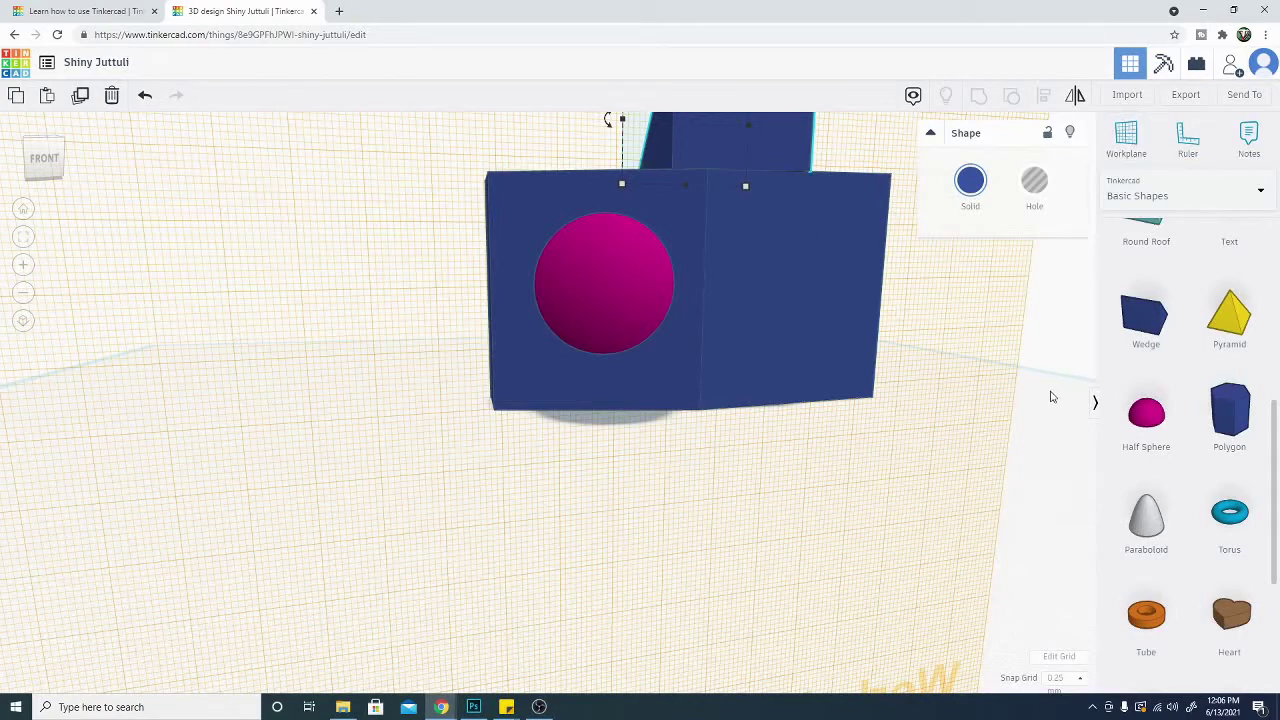
click(924, 380)
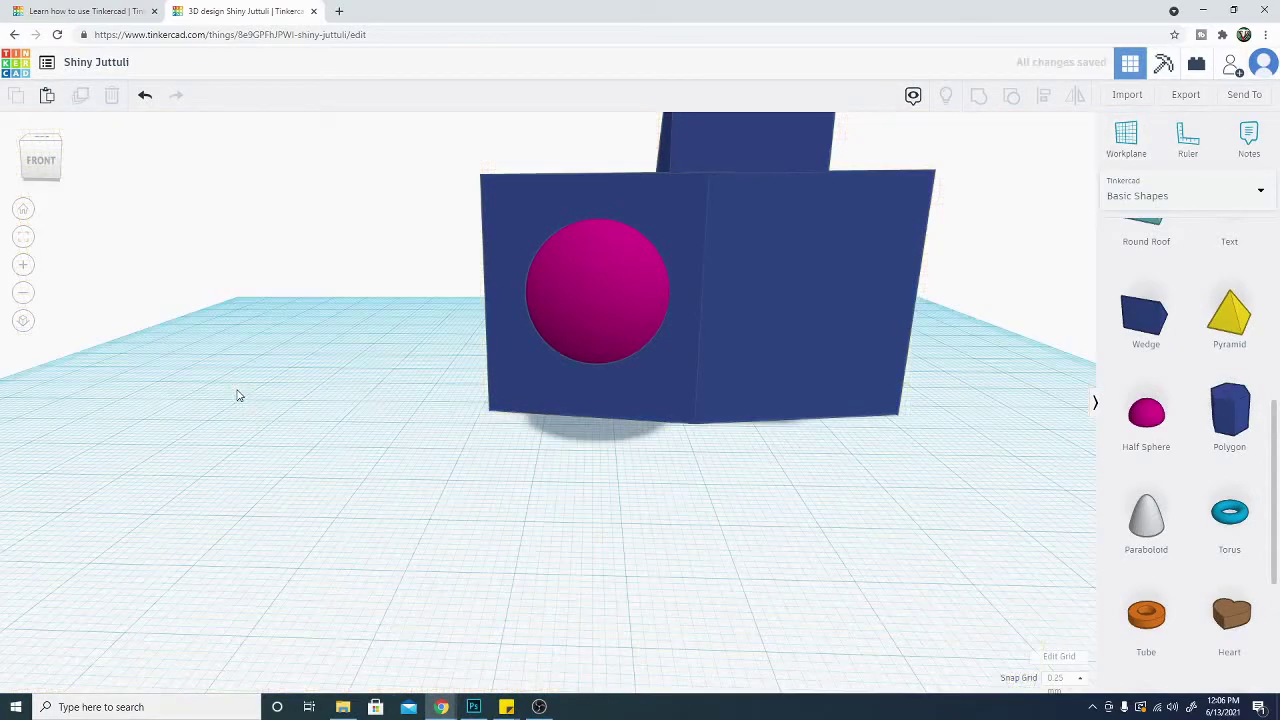
Step: Try placing the workplane on the block's right face, left side and behind its front
right_drag(300, 460, 397, 474)
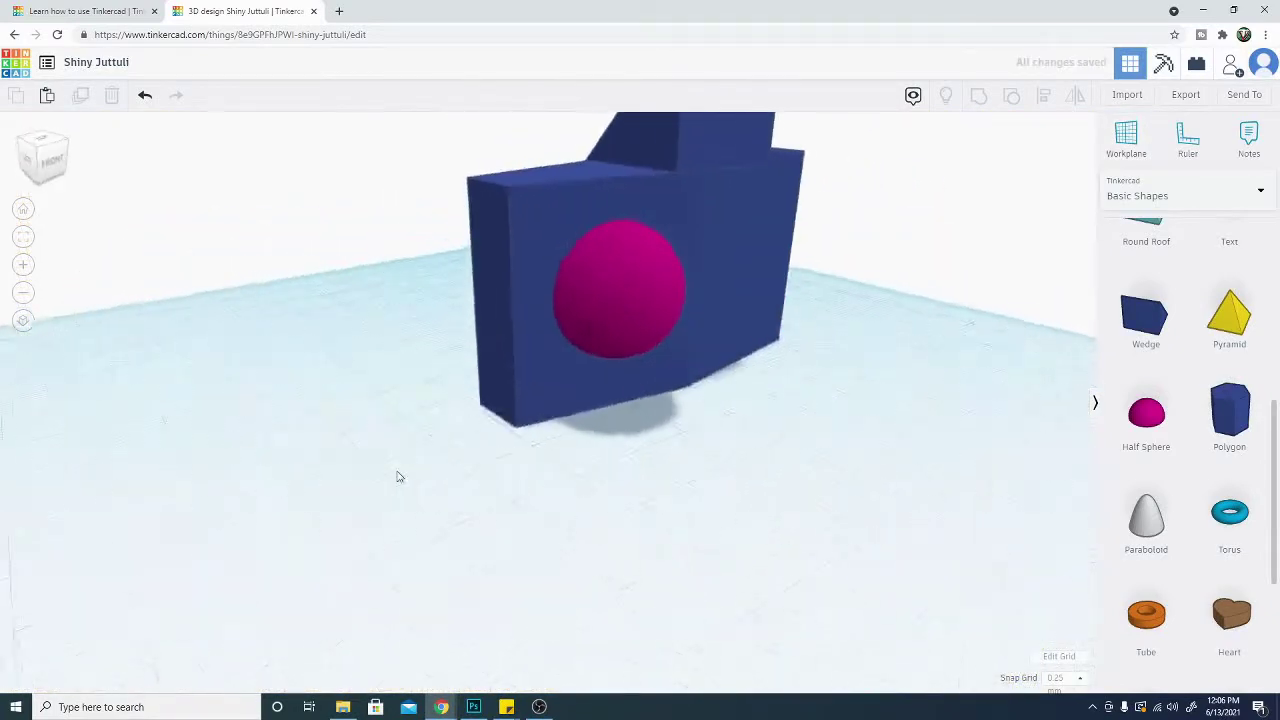
click(1133, 152)
click(752, 218)
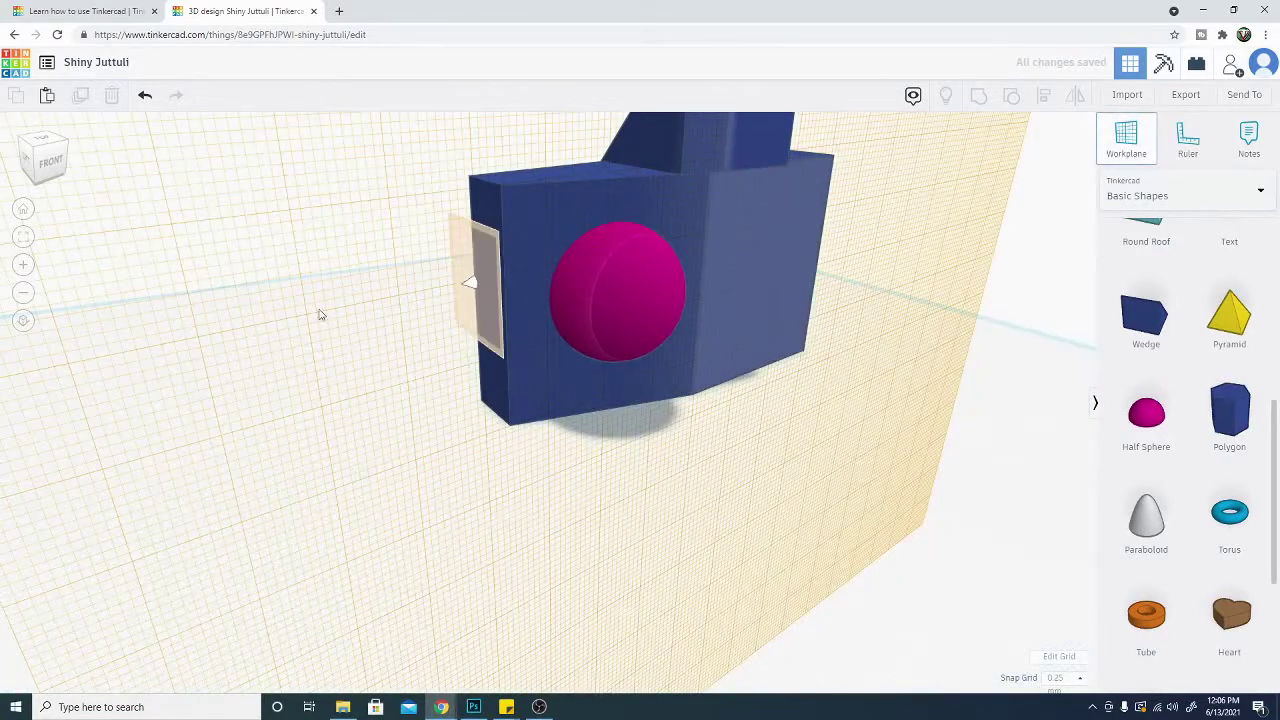
click(768, 490)
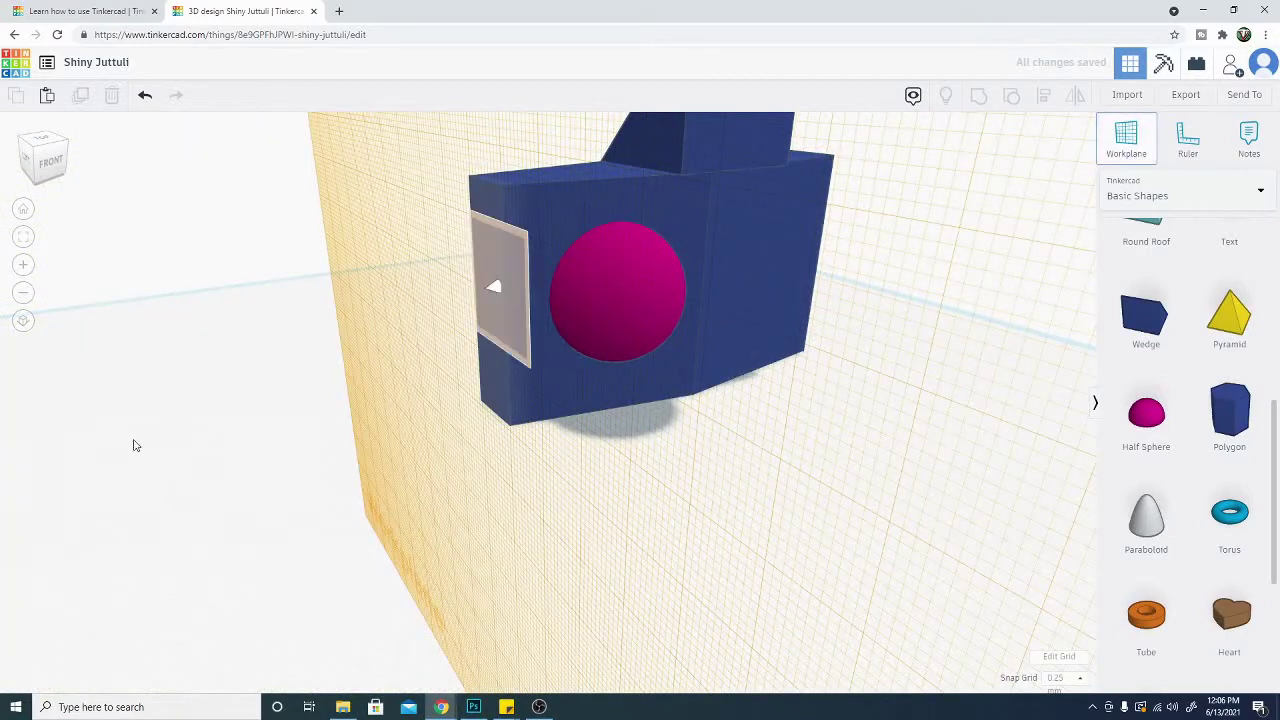
click(806, 521)
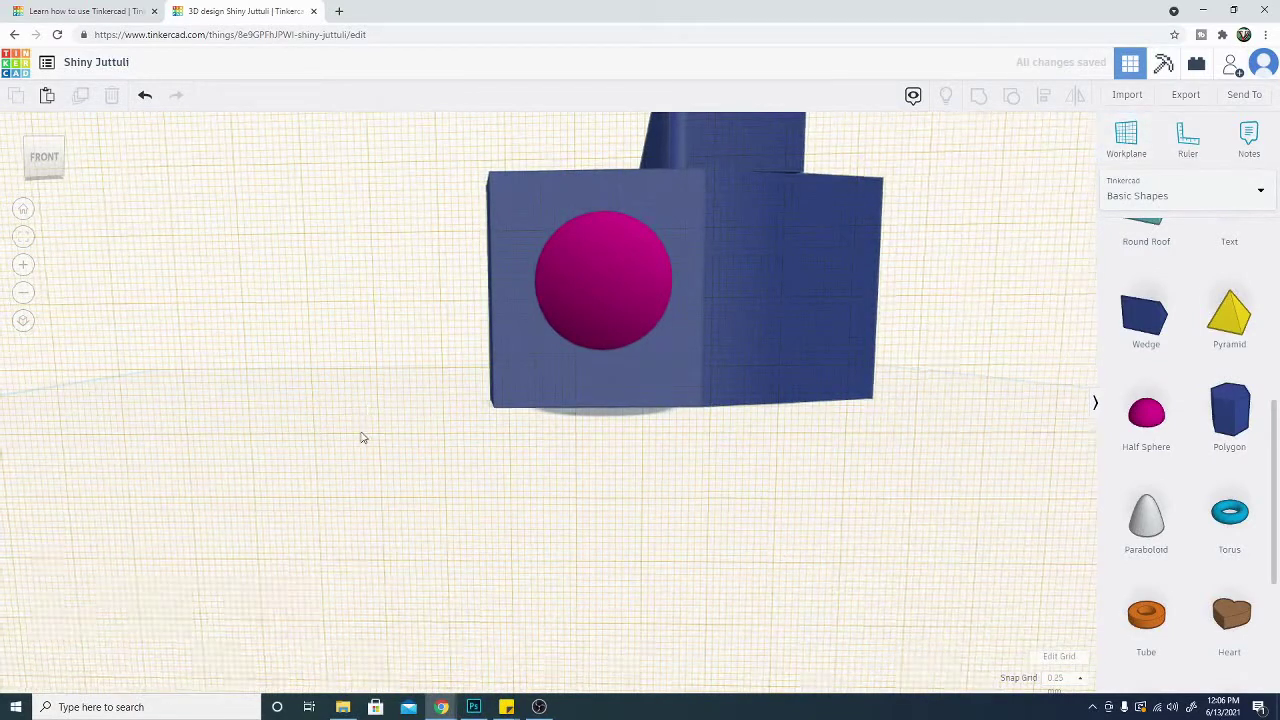
Step: Reset the workplane to the flat default grid with W, then orbit to inspect the block
right_drag(363, 437, 365, 454)
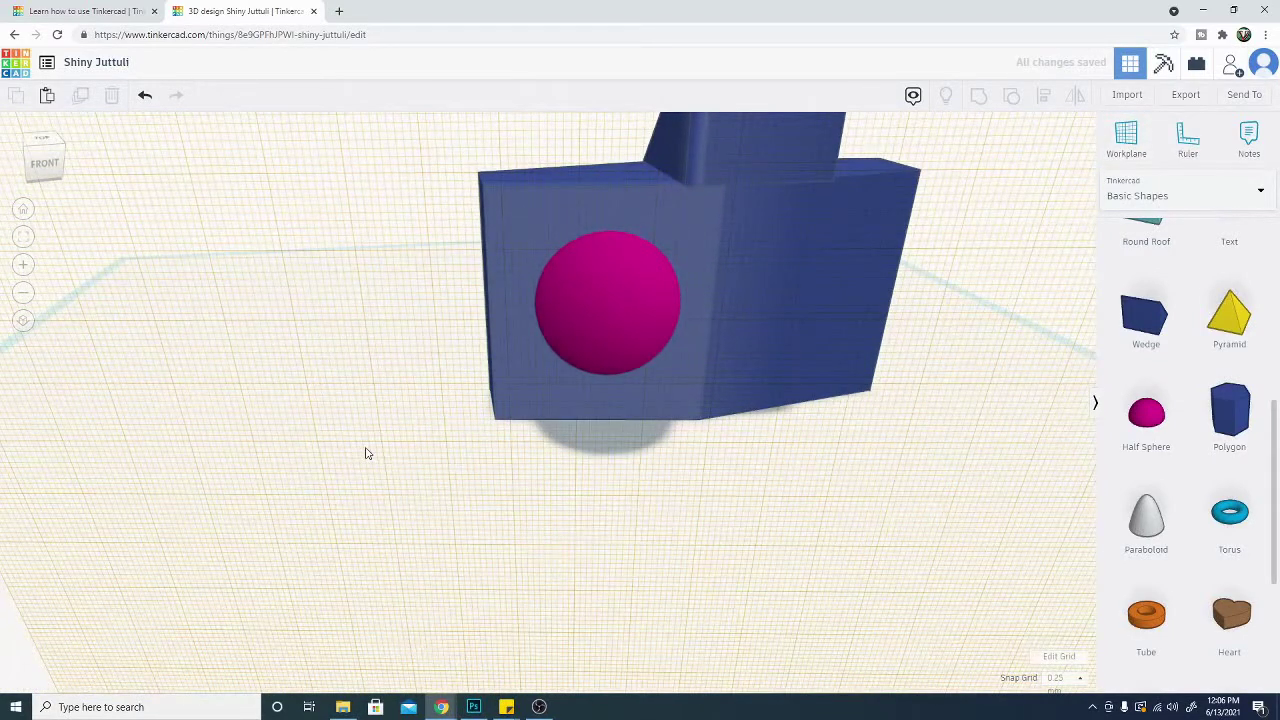
key(w)
click(337, 418)
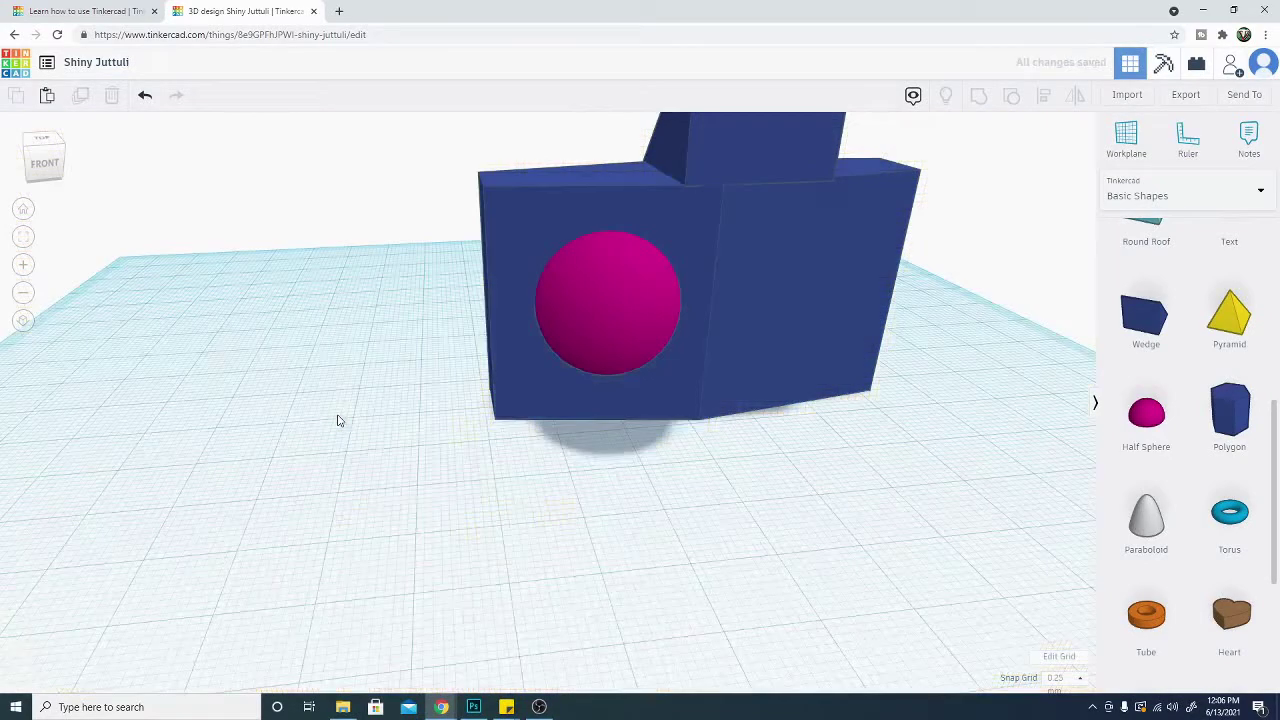
right_drag(979, 435, 1029, 420)
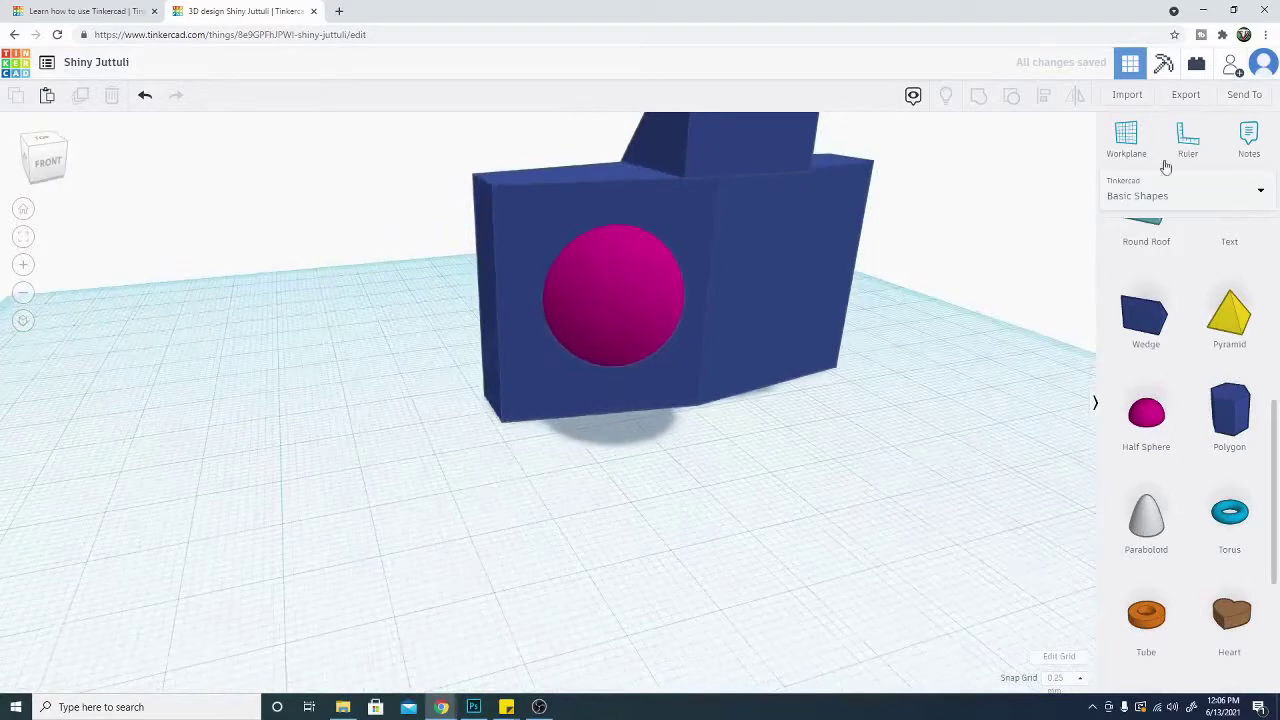
Step: Orbit and zoom around the hexagonal block, wedge and half sphere, viewing both sides
right_drag(520, 563, 471, 503)
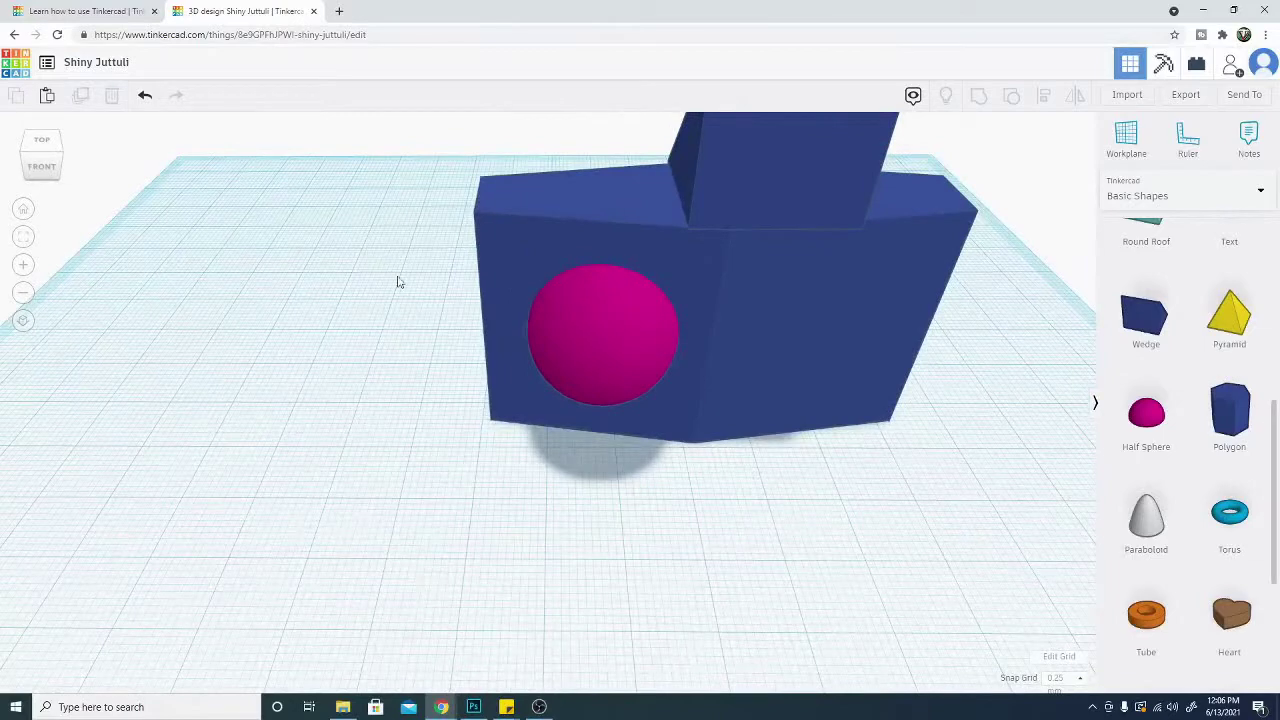
right_drag(479, 540, 760, 460)
right_drag(403, 487, 491, 538)
scroll(481, 536, down, 3)
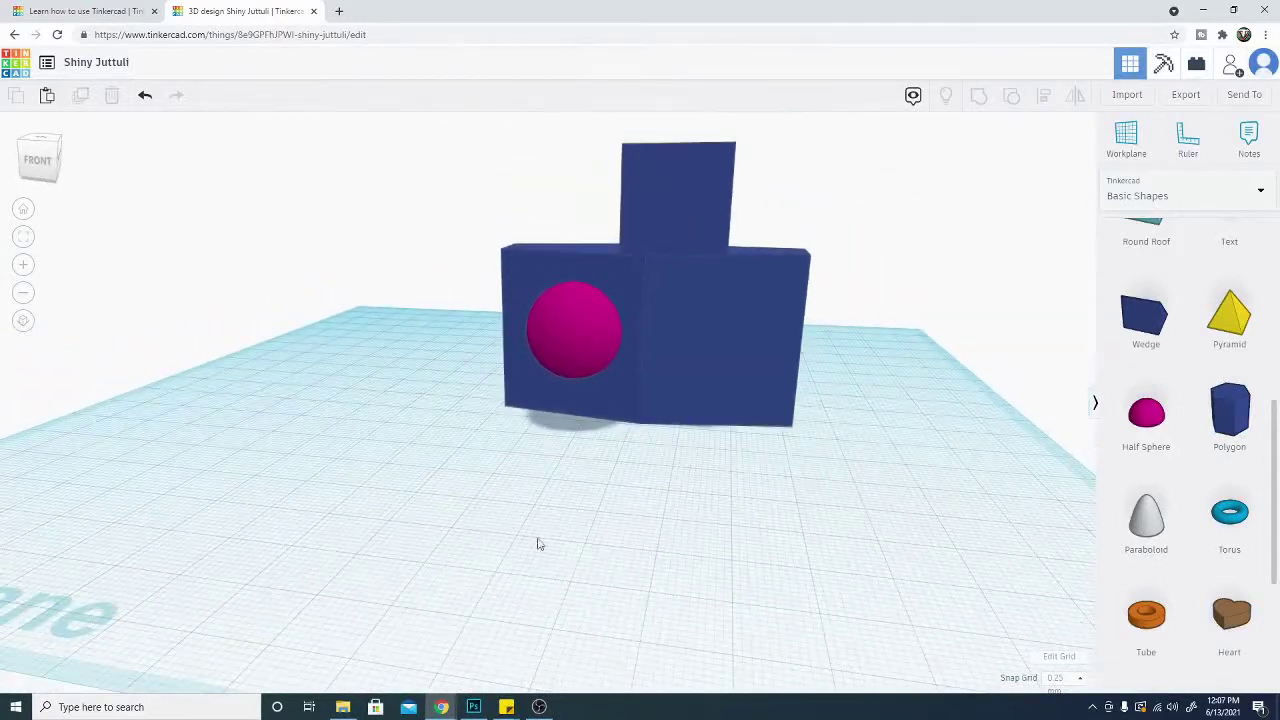
right_drag(885, 498, 702, 524)
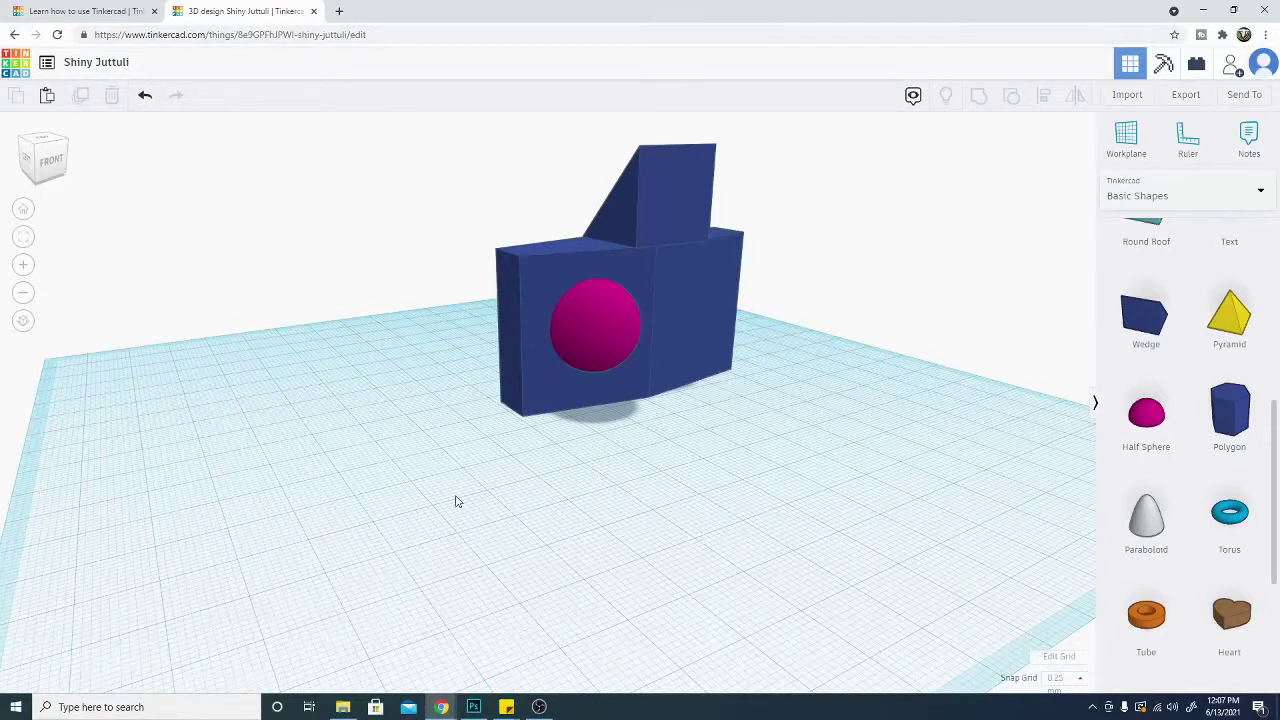
right_drag(455, 501, 216, 509)
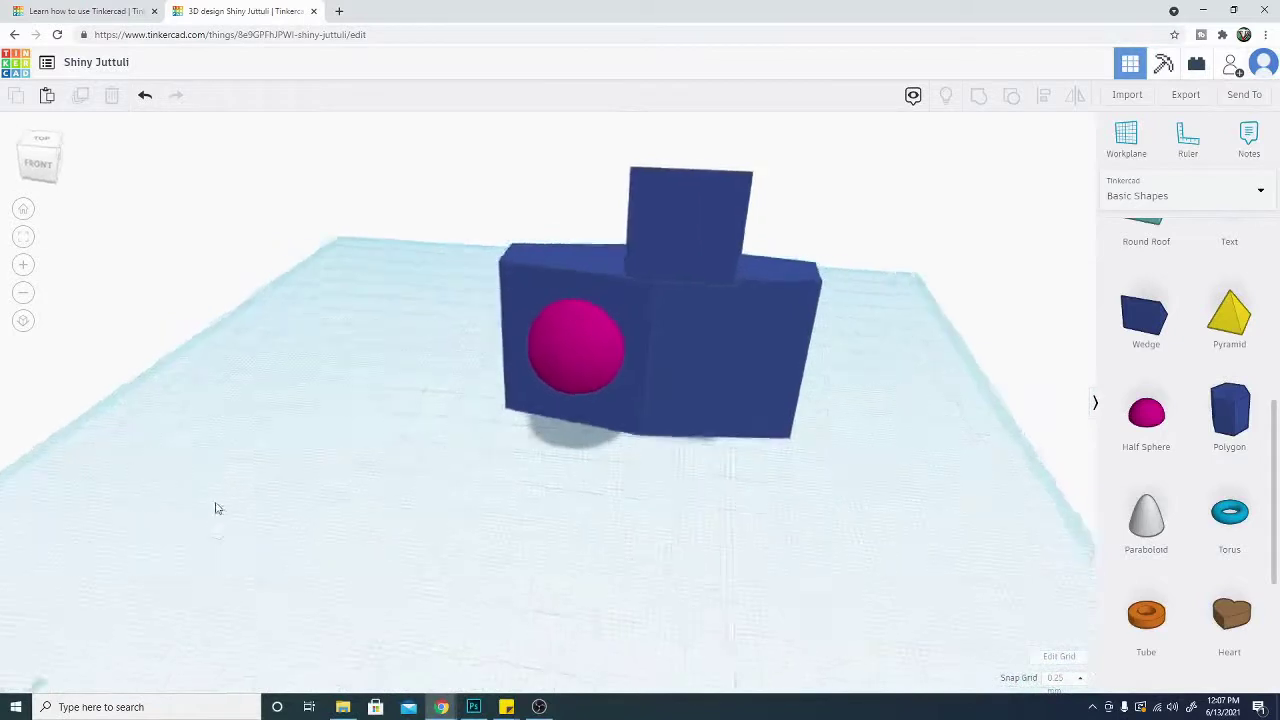